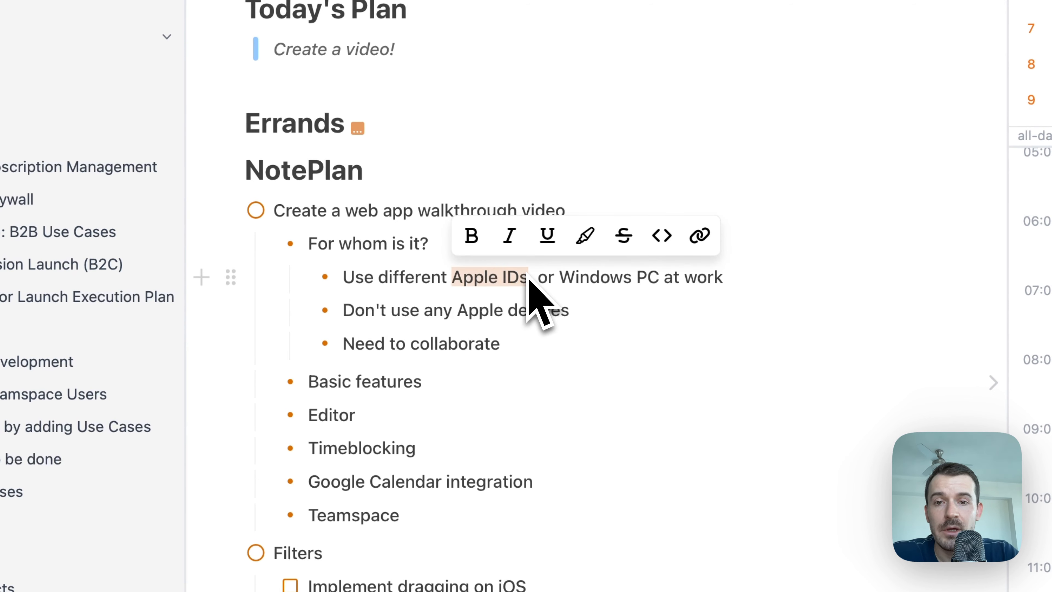
Go through the three audience points under "For whom is it?" in today's note, marking each phrase in turn
{"action": "left_click", "coordinate": [563, 344]}
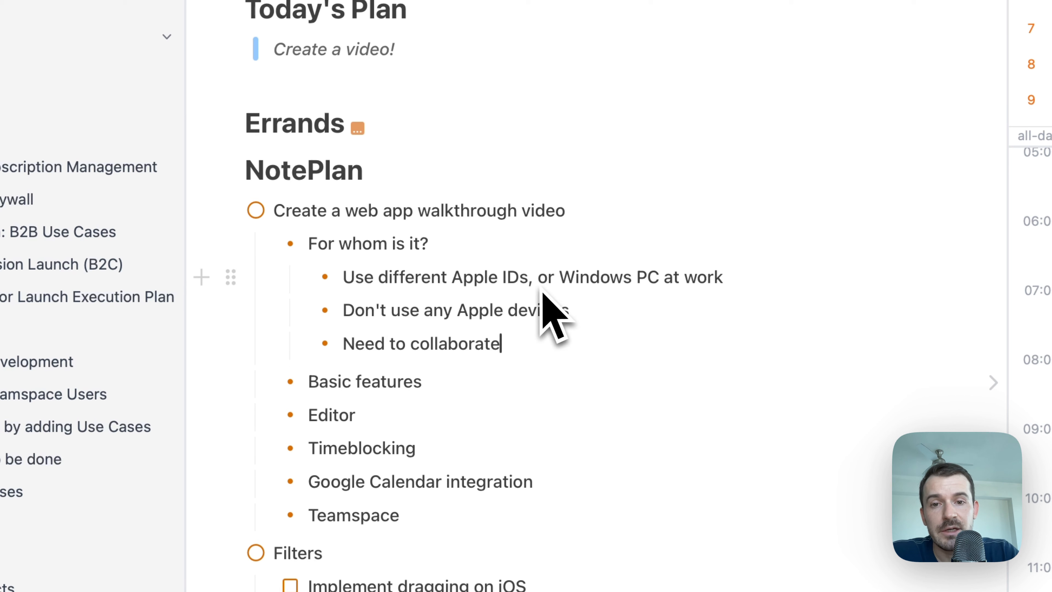
{"action": "left_click_drag", "start_coordinate": [563, 279], "coordinate": [660, 286]}
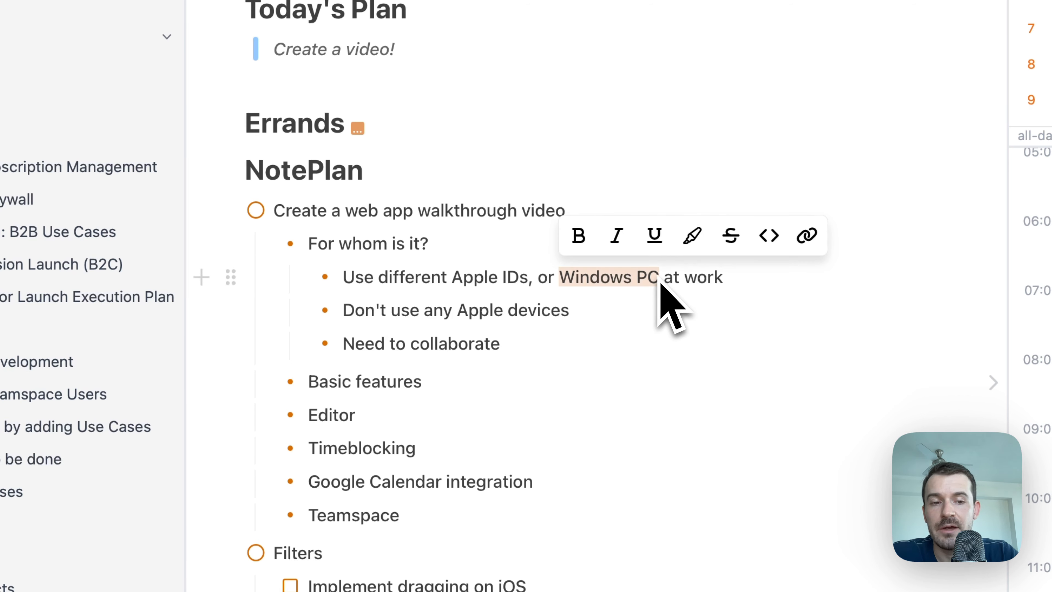
{"action": "left_click", "coordinate": [649, 337]}
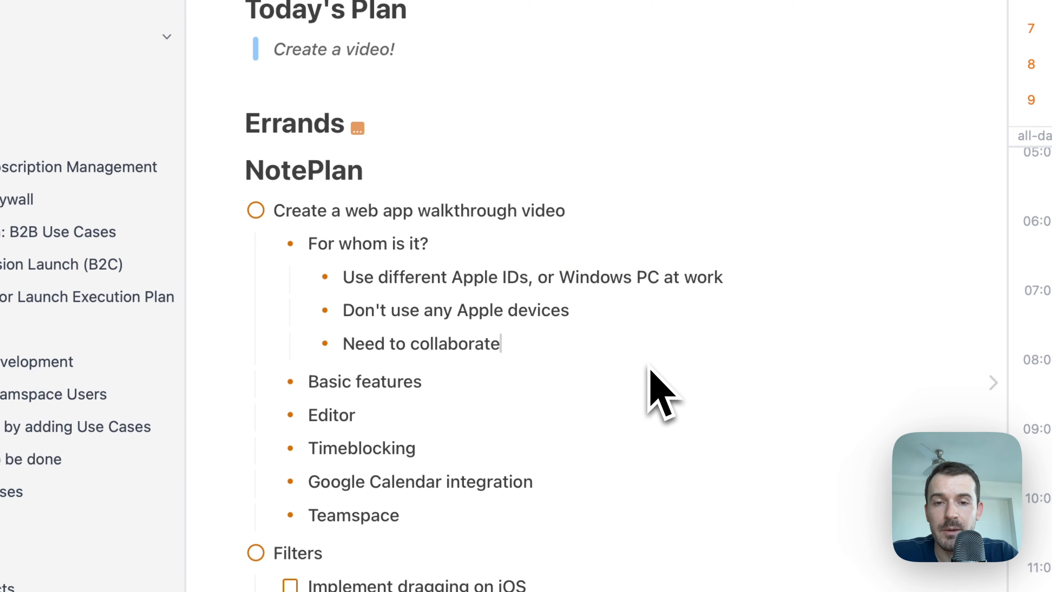
{"action": "left_click_drag", "start_coordinate": [560, 278], "coordinate": [663, 284]}
{"action": "left_click", "coordinate": [686, 419]}
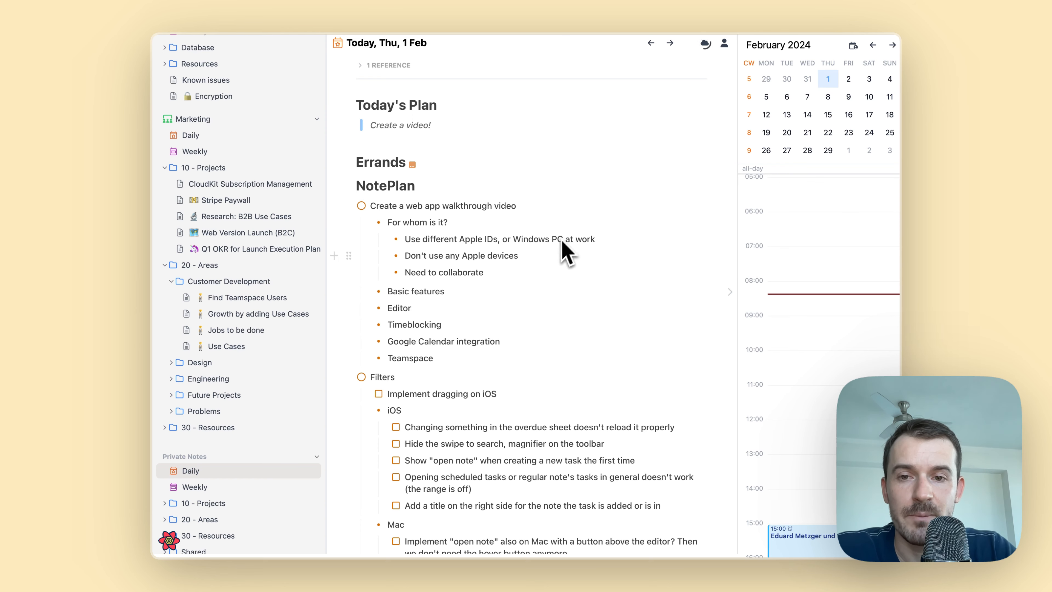
{"action": "left_click", "coordinate": [519, 279]}
{"action": "scroll", "coordinate": [518, 281], "scroll_direction": "up", "scroll_amount": 1}
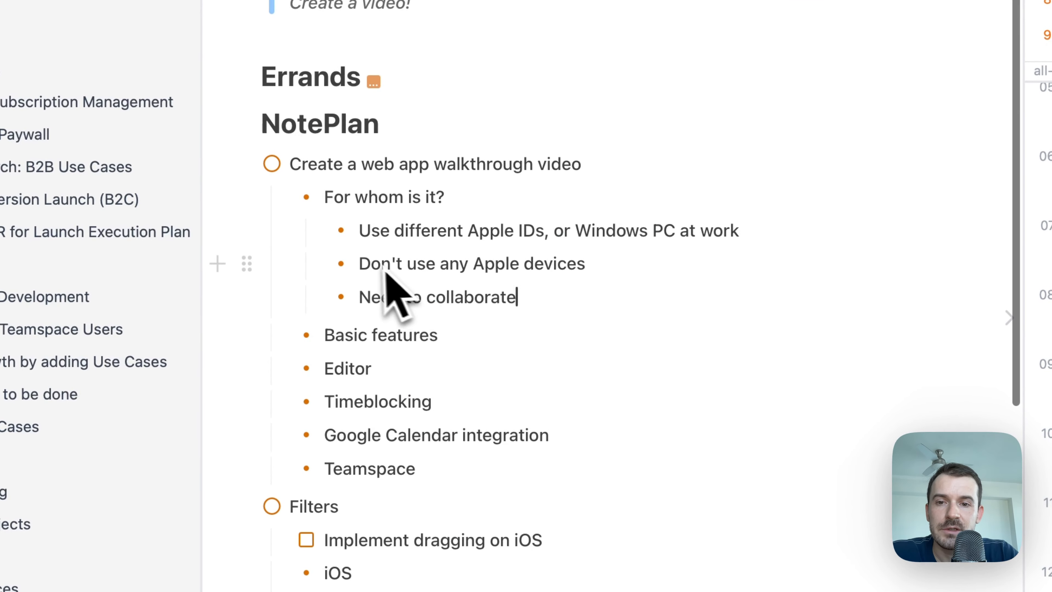
{"action": "left_click_drag", "start_coordinate": [360, 270], "coordinate": [579, 272]}
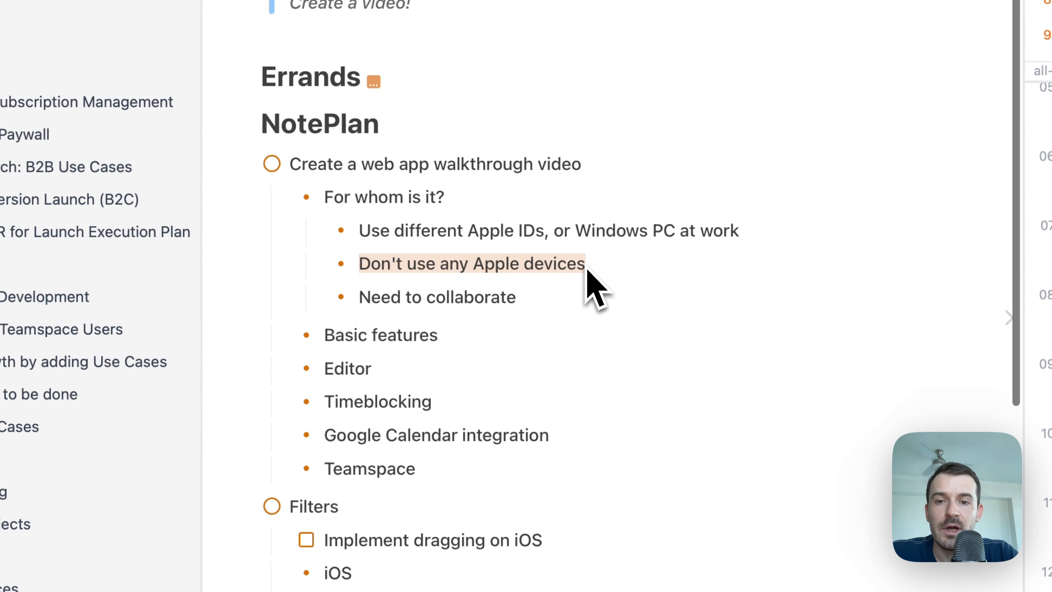
{"action": "left_click", "coordinate": [623, 337]}
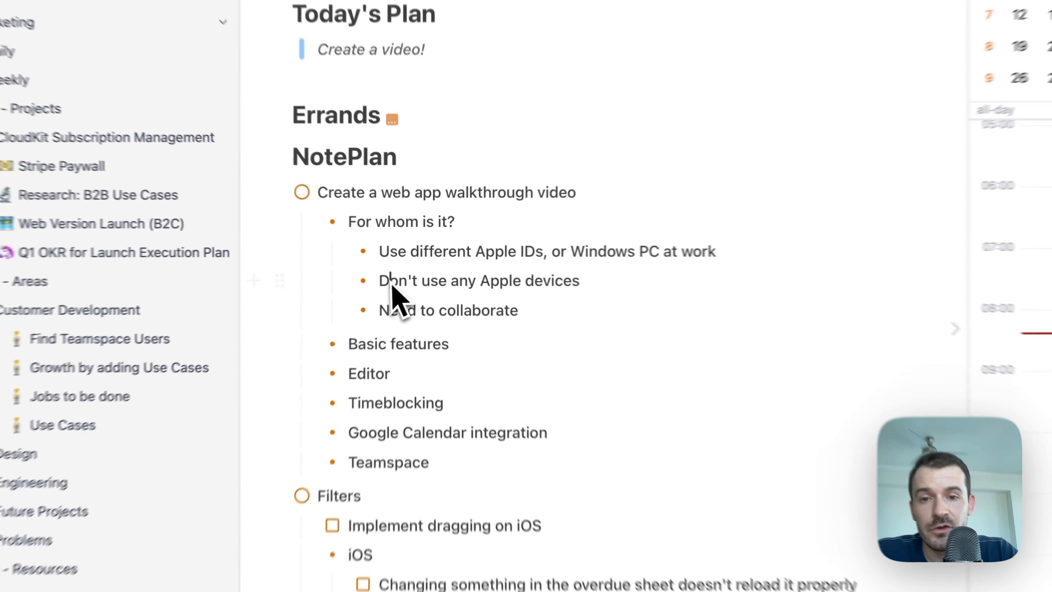
{"action": "left_click_drag", "start_coordinate": [411, 273], "coordinate": [509, 270]}
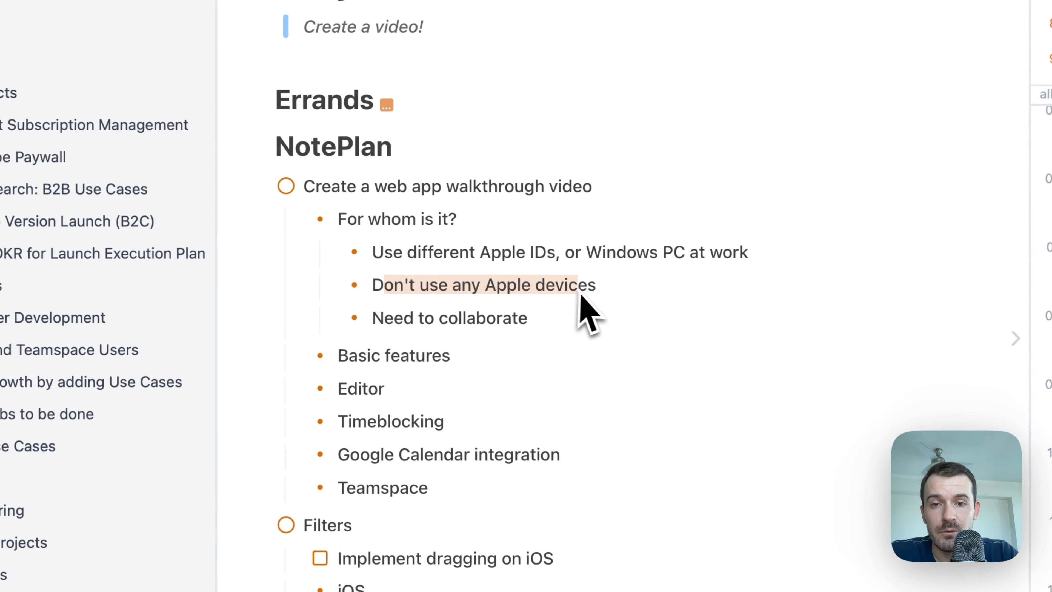
{"action": "left_click_drag", "start_coordinate": [580, 295], "coordinate": [595, 294]}
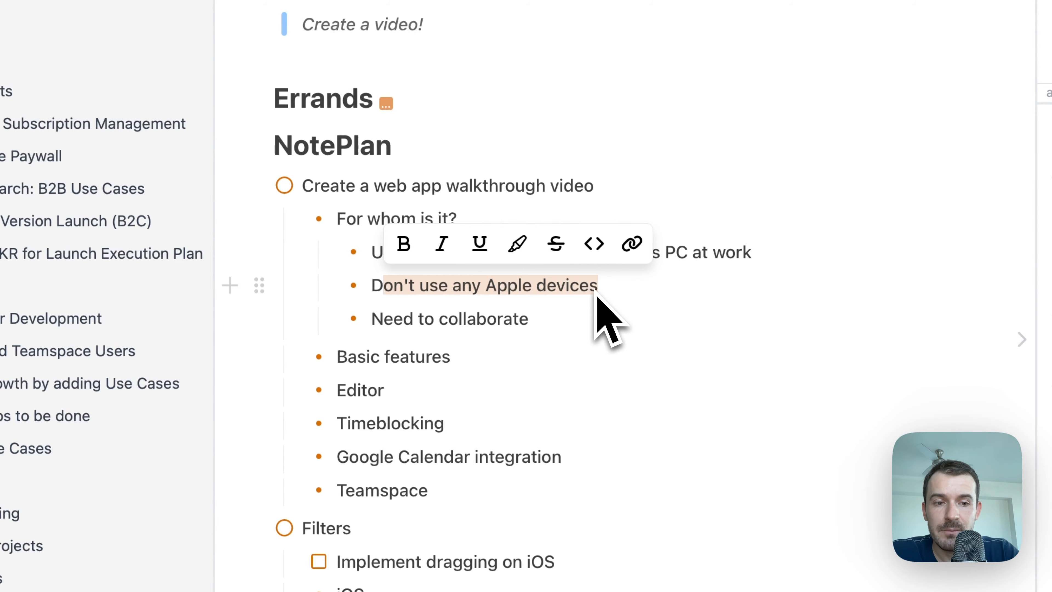
{"action": "left_click", "coordinate": [582, 317]}
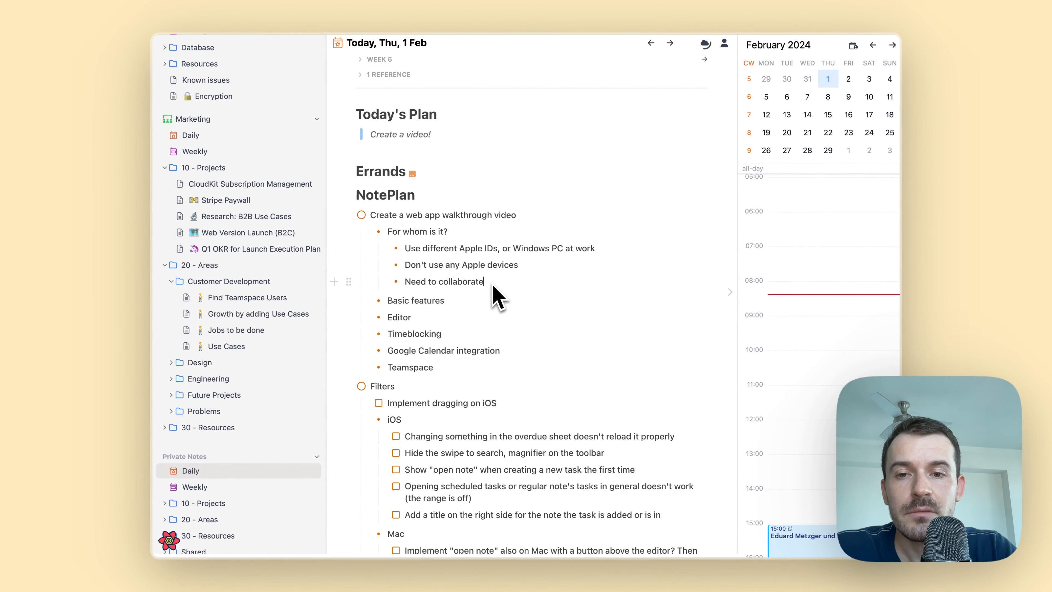
{"action": "scroll", "coordinate": [516, 302], "scroll_direction": "down", "scroll_amount": 1}
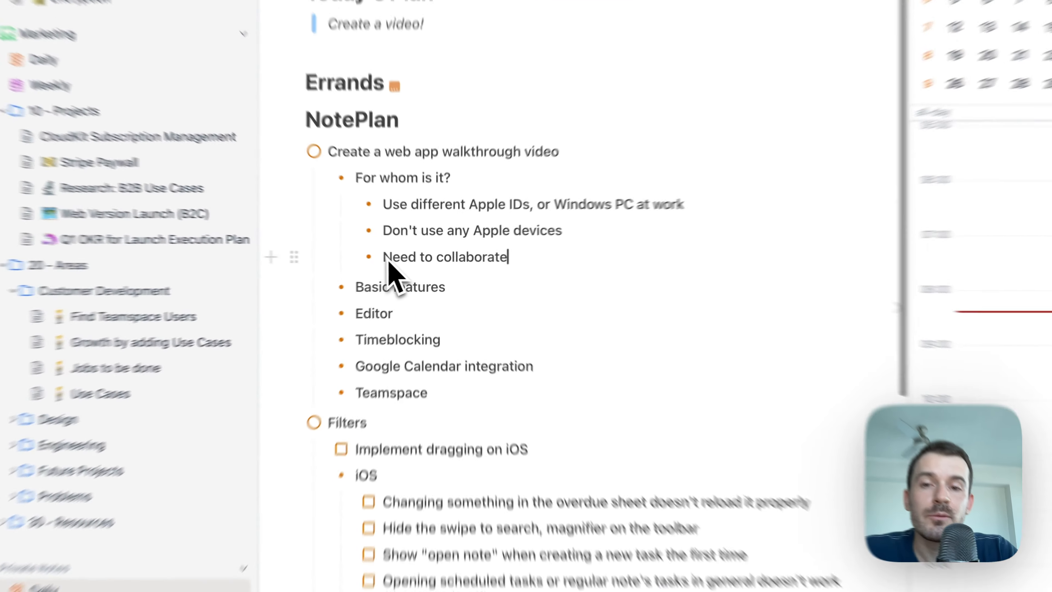
{"action": "left_click_drag", "start_coordinate": [405, 261], "coordinate": [484, 263]}
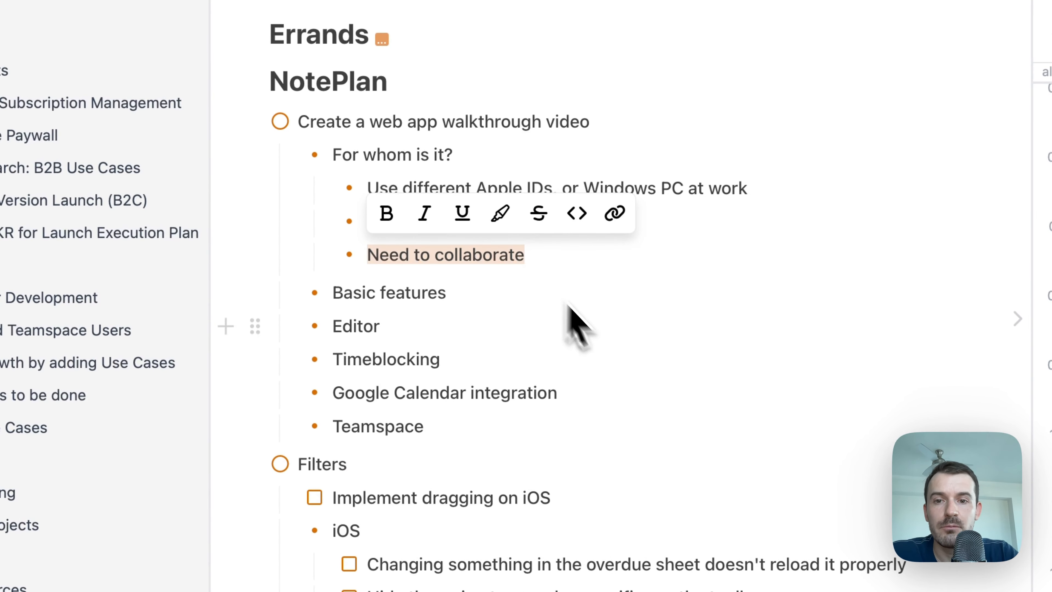
{"action": "left_click", "coordinate": [605, 342]}
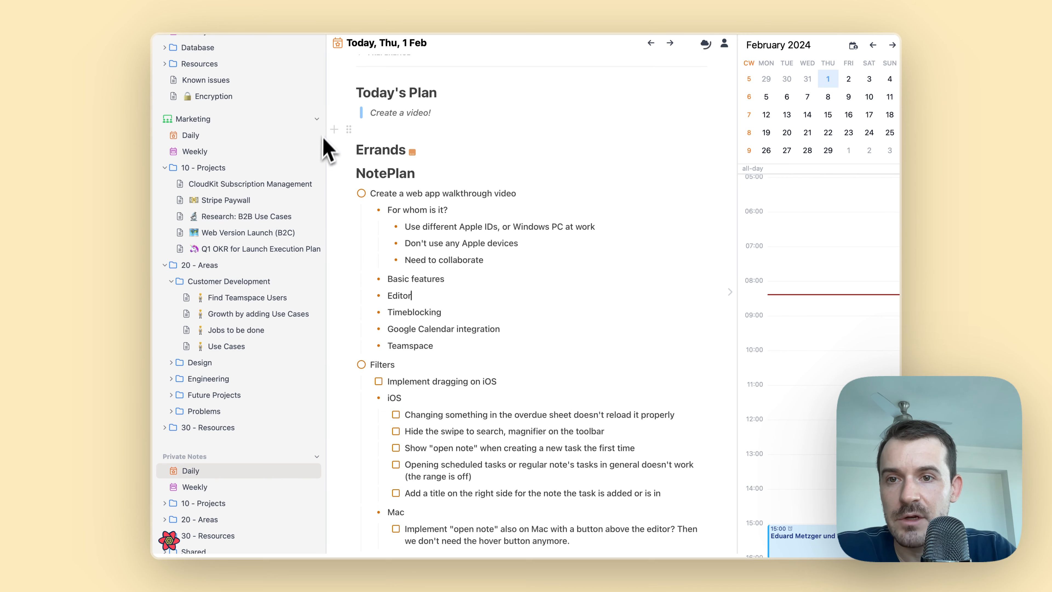
Collapse the Marketing teamspace's 10 - Projects folder and look over the Engineering and Marketing teamspaces
{"action": "scroll", "coordinate": [311, 137], "scroll_direction": "up", "scroll_amount": 5}
{"action": "left_click", "coordinate": [307, 255]}
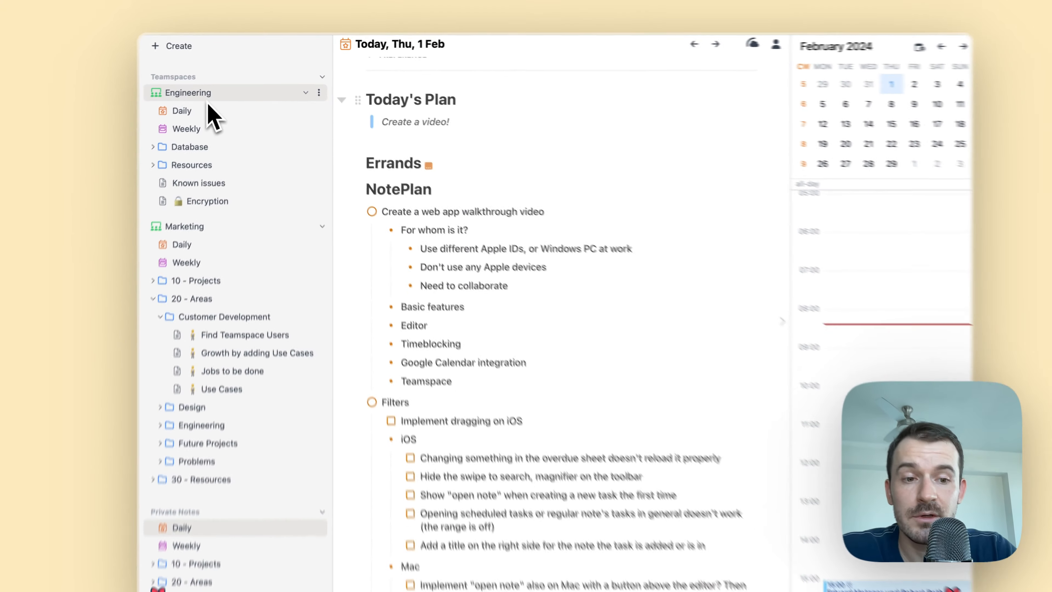
{"action": "scroll", "coordinate": [257, 307], "scroll_direction": "down", "scroll_amount": 2}
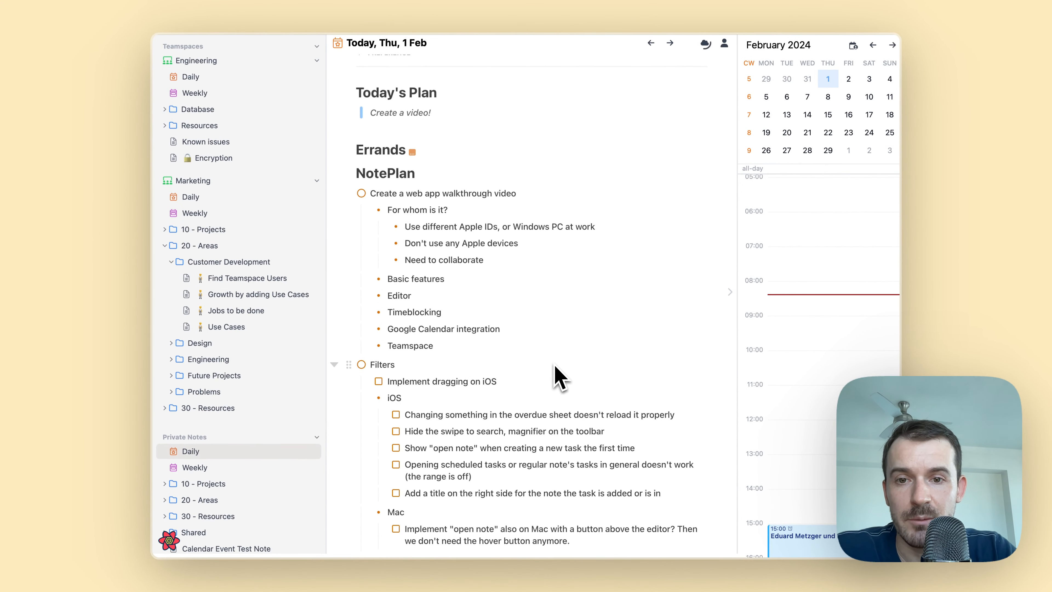
Go over the "Basic features" point in the walkthrough outline of today's note
{"action": "scroll", "coordinate": [560, 377], "scroll_direction": "down", "scroll_amount": 1}
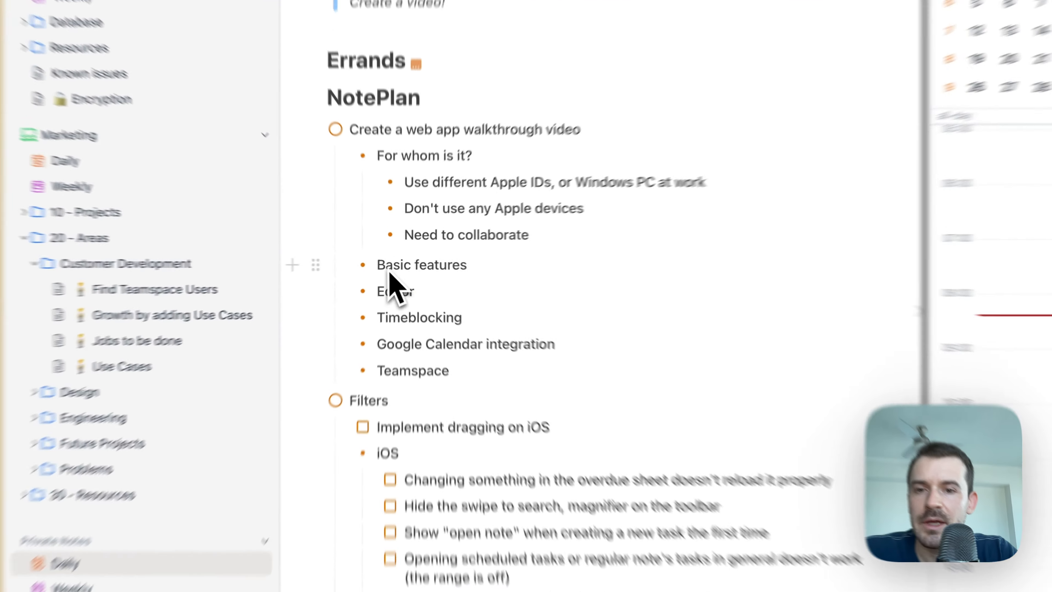
{"action": "left_click_drag", "start_coordinate": [393, 263], "coordinate": [438, 265]}
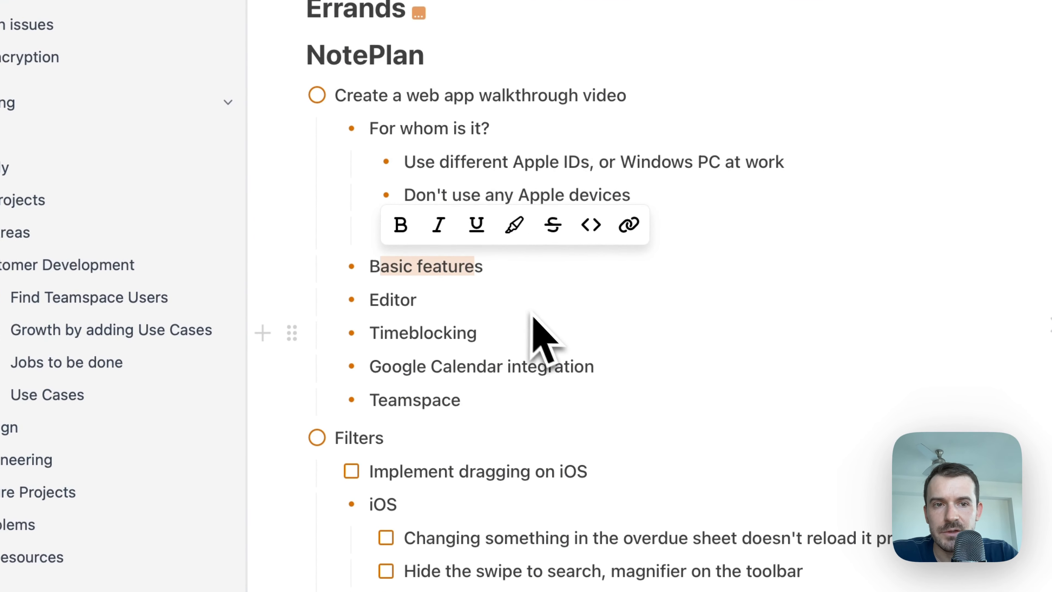
{"action": "left_click", "coordinate": [567, 333]}
{"action": "scroll", "coordinate": [571, 334], "scroll_direction": "up", "scroll_amount": 1}
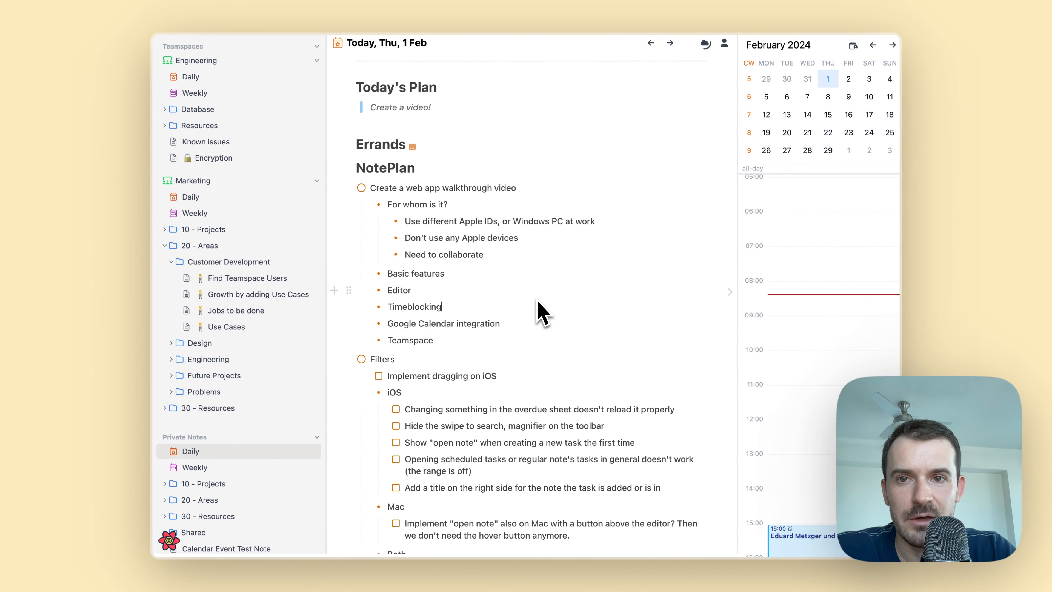
Check the Google Calendar account options and look through the whole day's timeline of events
{"action": "scroll", "coordinate": [541, 314], "scroll_direction": "up", "scroll_amount": 2}
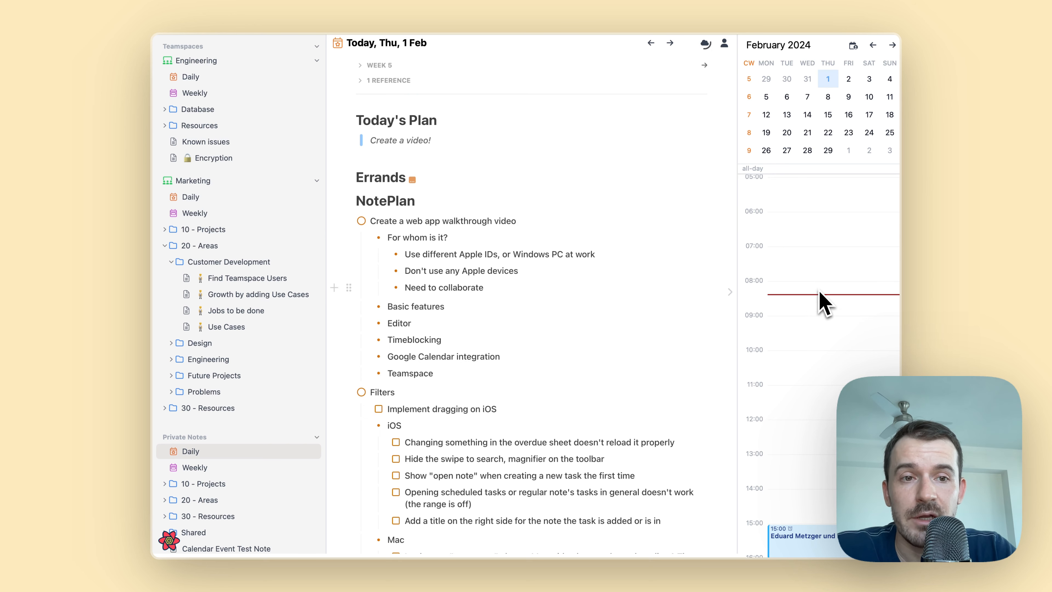
{"action": "scroll", "coordinate": [820, 292], "scroll_direction": "down", "scroll_amount": 1}
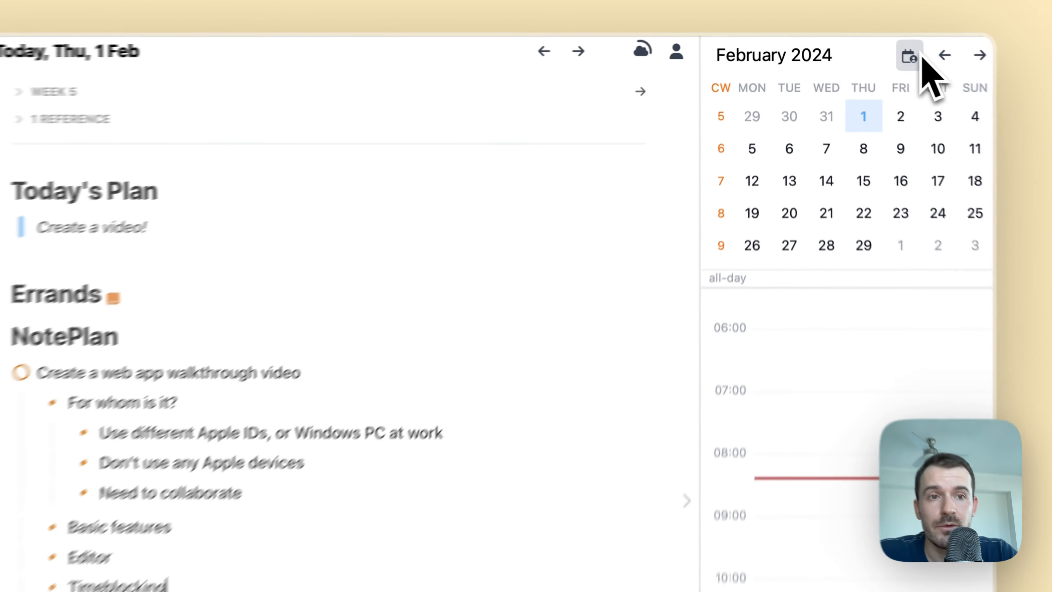
{"action": "left_click", "coordinate": [853, 46]}
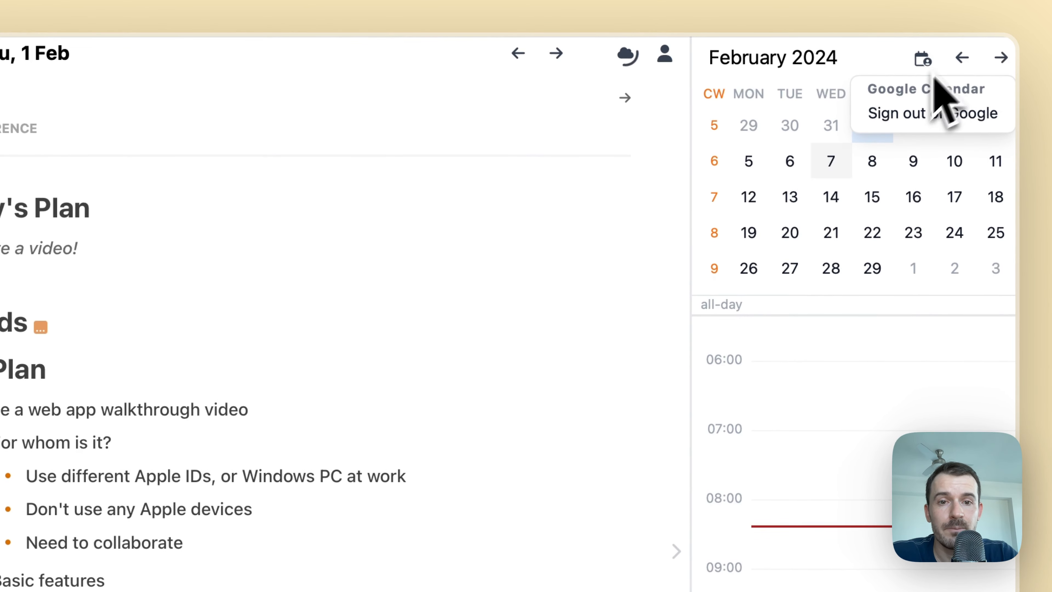
{"action": "scroll", "coordinate": [850, 406], "scroll_direction": "down", "scroll_amount": 5}
{"action": "scroll", "coordinate": [849, 408], "scroll_direction": "down", "scroll_amount": 5}
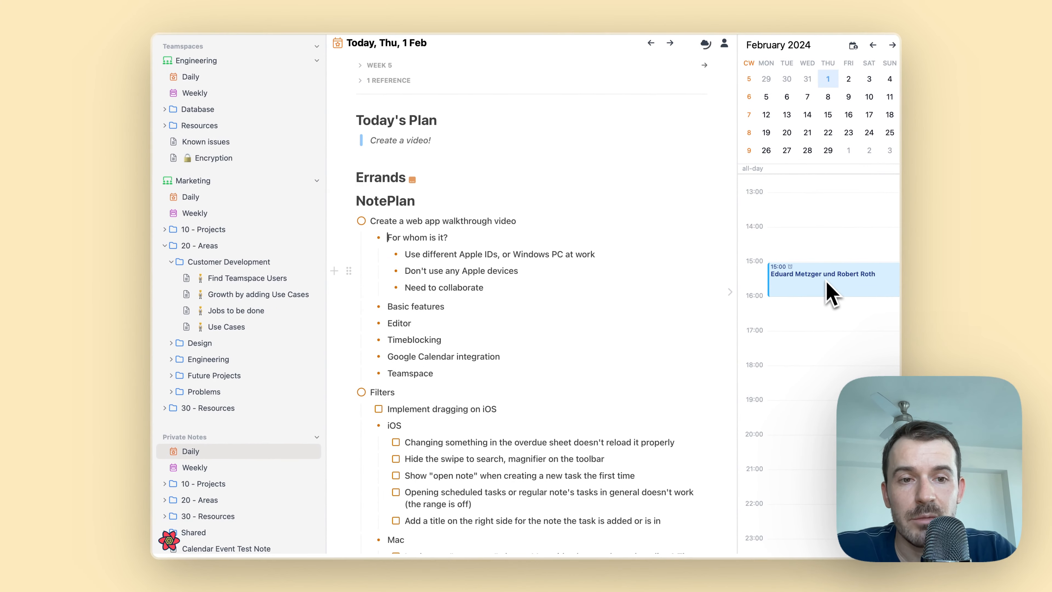
{"action": "scroll", "coordinate": [829, 282], "scroll_direction": "up", "scroll_amount": 10}
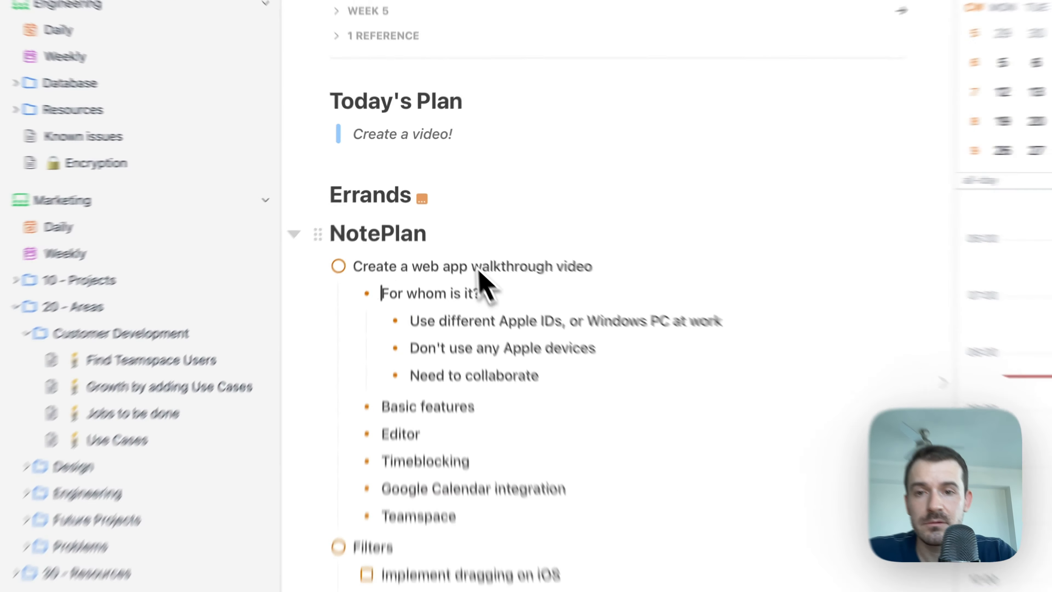
Add a "Record video" checklist item directly under the NotePlan heading
{"action": "left_click", "coordinate": [436, 210]}
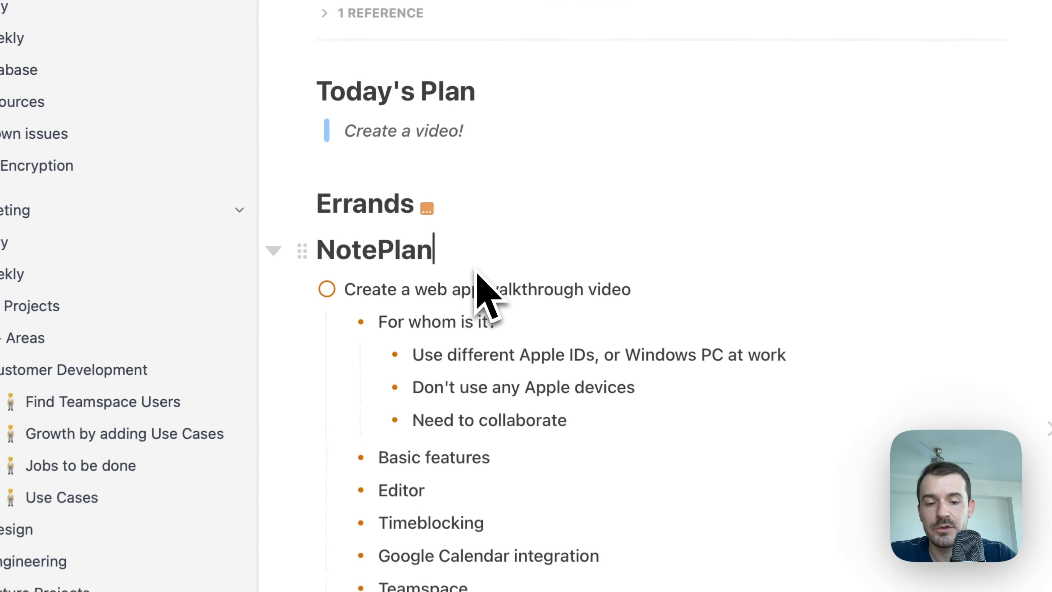
{"action": "key", "text": "Return"}
{"action": "type", "text": "+"}
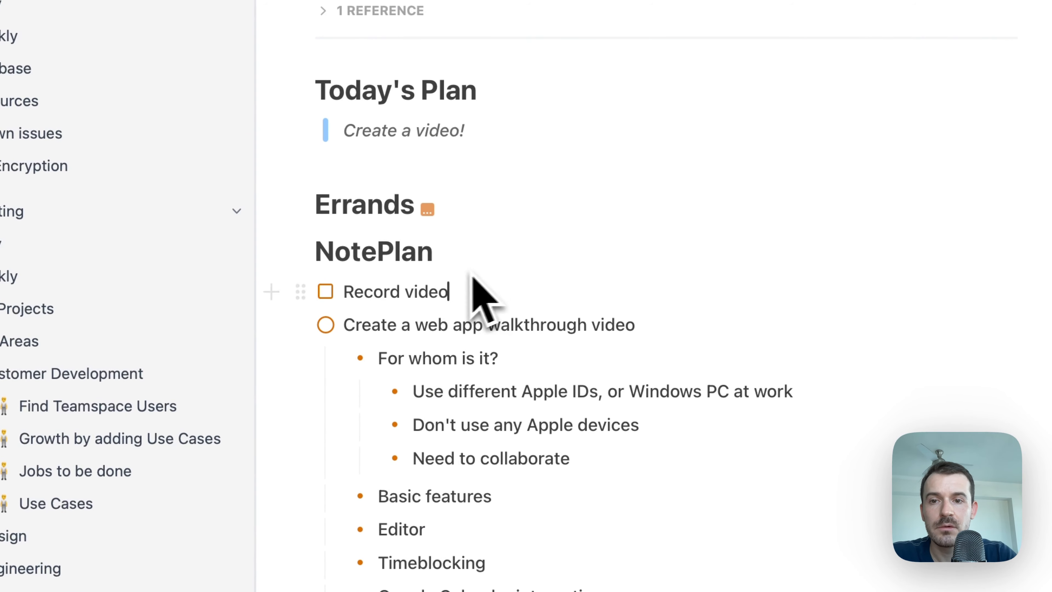
Timeblock the "Record video" item for 08:15 - 09:15 on the day's timeline, and delete the item from the note
{"action": "left_click_drag", "start_coordinate": [302, 292], "coordinate": [1051, 419]}
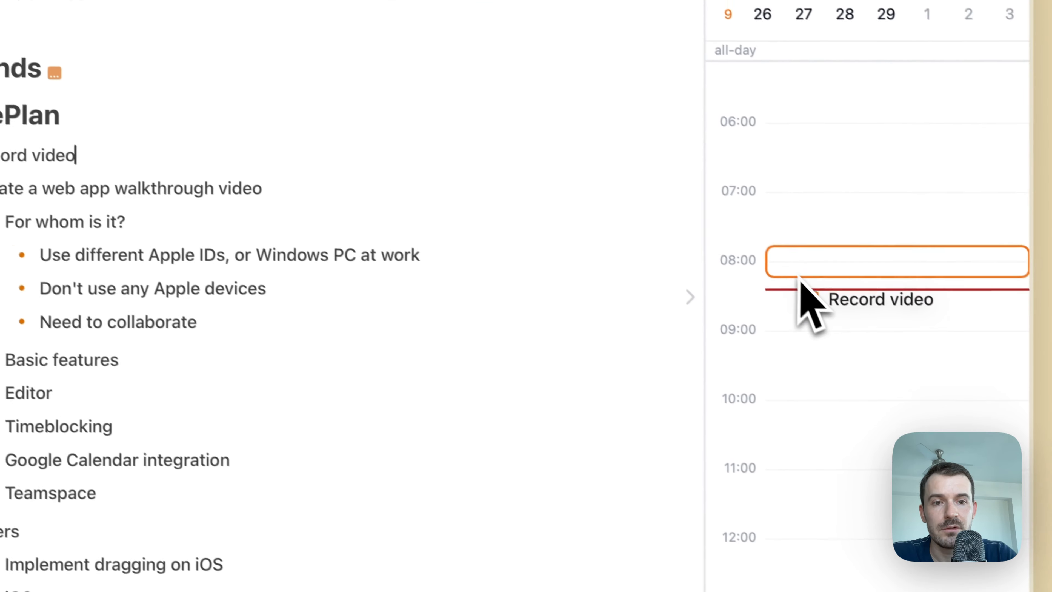
{"action": "mouse_move", "coordinate": [800, 279]}
{"action": "left_mouse_down"}
{"action": "mouse_move", "coordinate": [801, 347]}
{"action": "mouse_move", "coordinate": [808, 278]}
{"action": "left_mouse_up"}
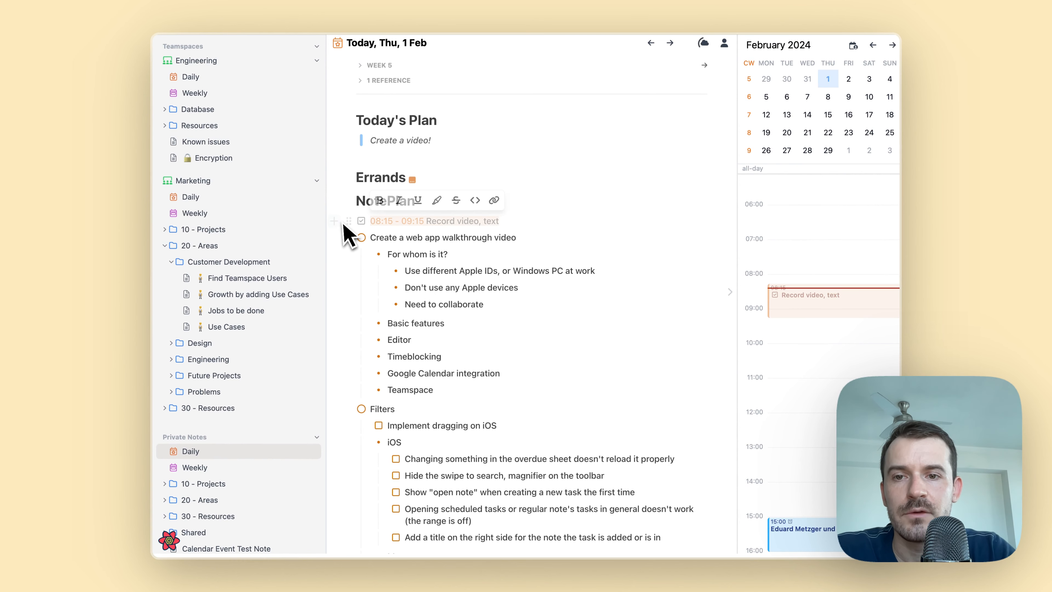
{"action": "key", "text": "BackSpace"}
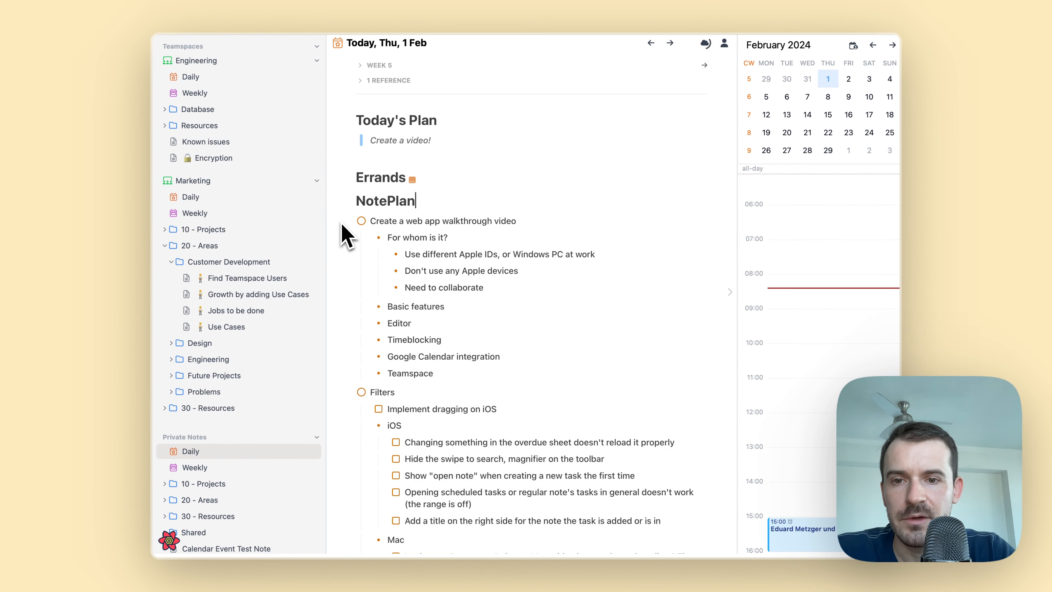
Examine the private notes and tags in the sidebar, along with the options offered under Settings and Create
{"action": "scroll", "coordinate": [289, 409], "scroll_direction": "down", "scroll_amount": 5}
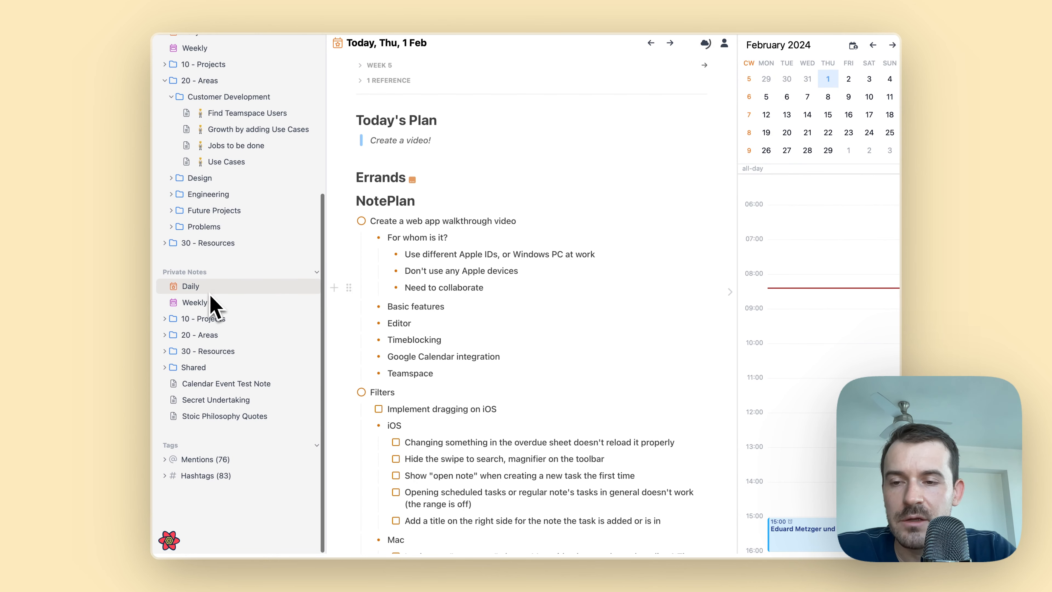
{"action": "scroll", "coordinate": [248, 315], "scroll_direction": "up", "scroll_amount": 6}
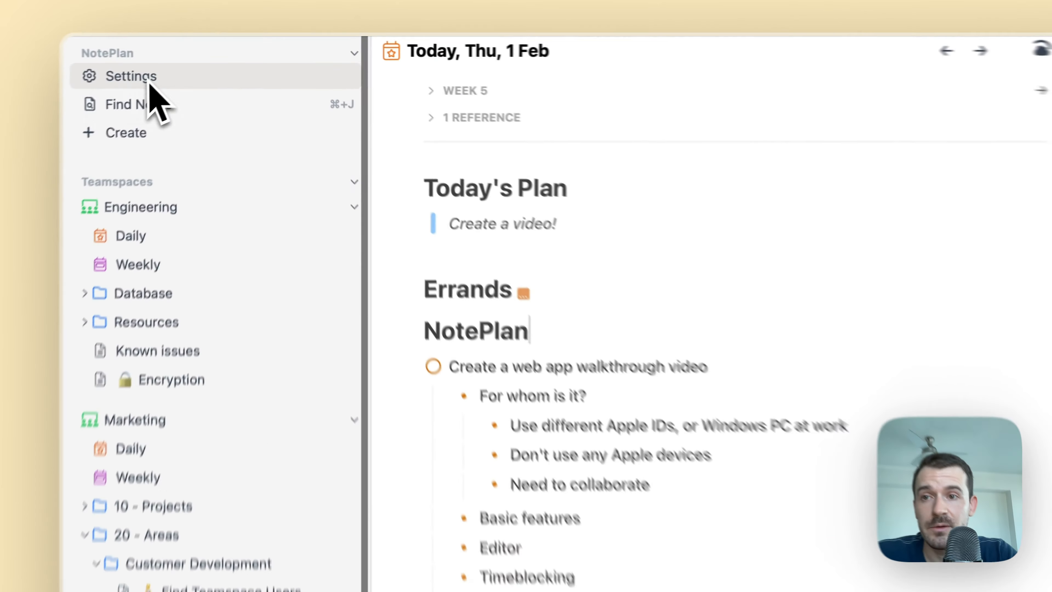
{"action": "left_click", "coordinate": [199, 58]}
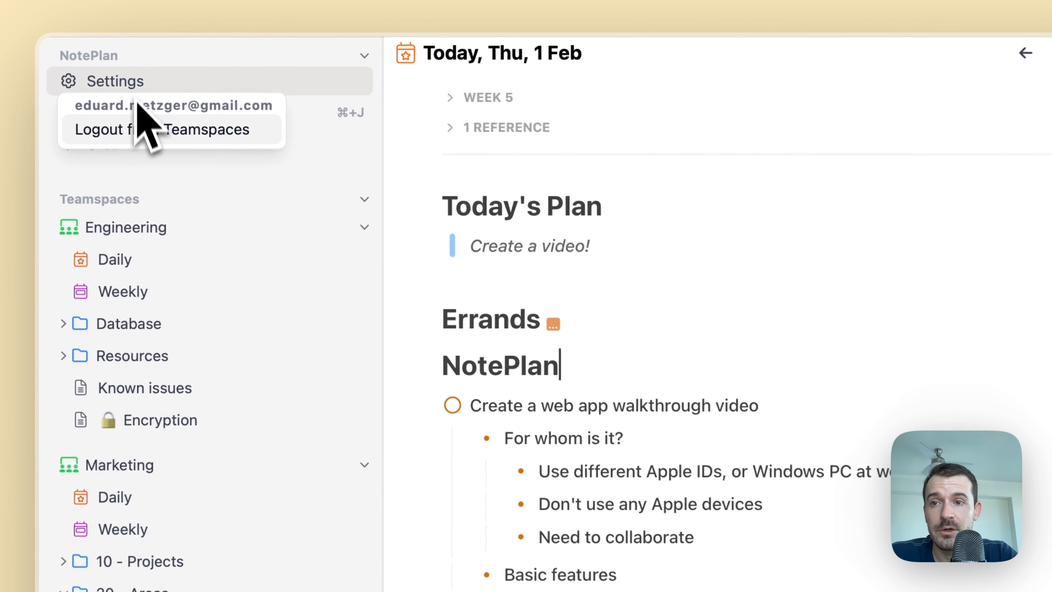
{"action": "left_click", "coordinate": [730, 331]}
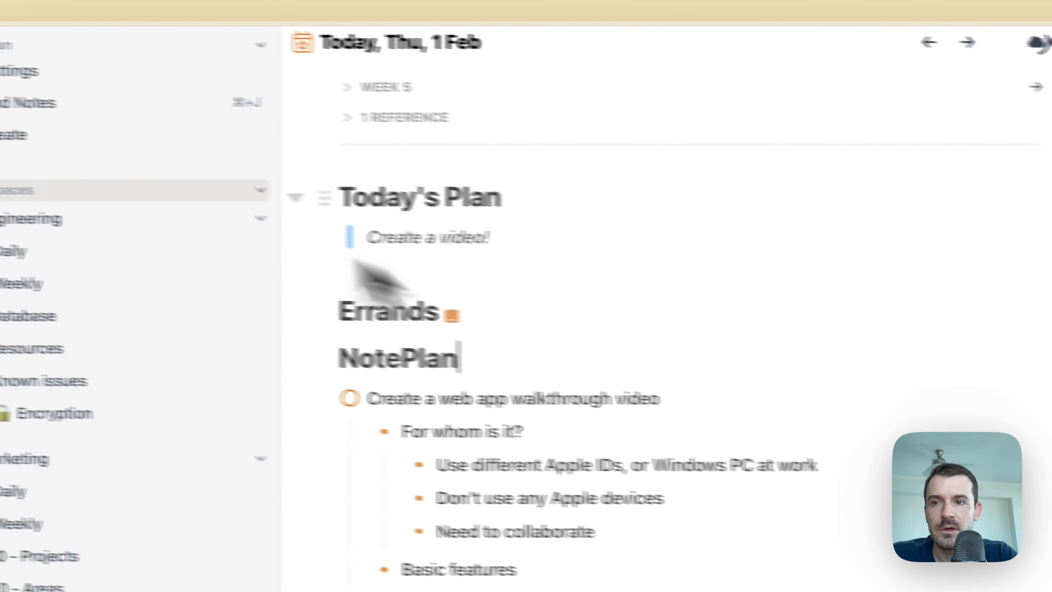
{"action": "left_click", "coordinate": [166, 152]}
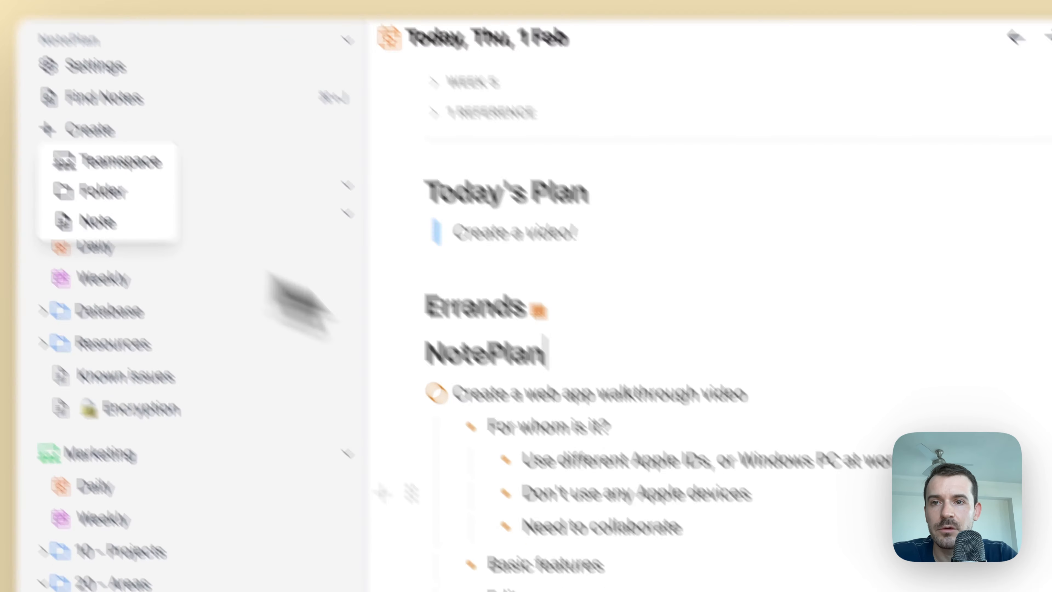
{"action": "left_click", "coordinate": [891, 571]}
{"action": "scroll", "coordinate": [276, 357], "scroll_direction": "down", "scroll_amount": 8}
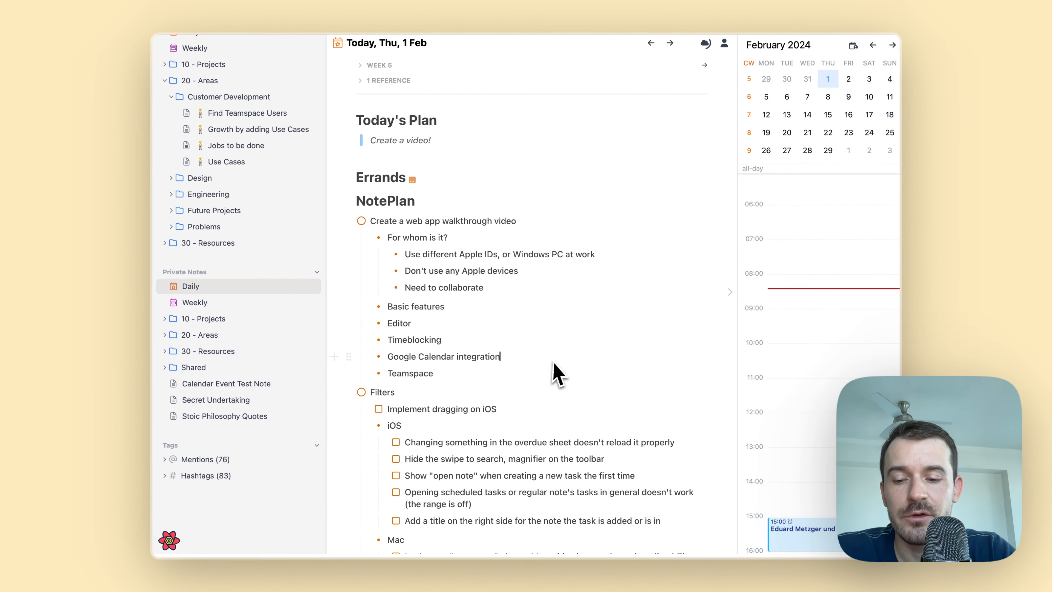
{"action": "scroll", "coordinate": [289, 249], "scroll_direction": "up", "scroll_amount": 10}
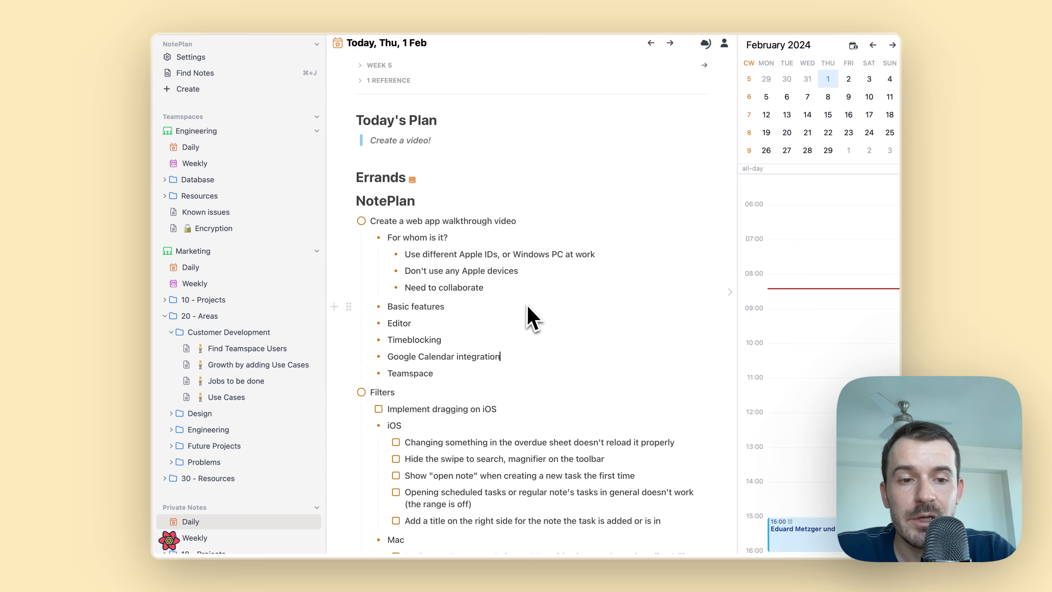
Check the formatting options offered for the word "walkthrough" in the "Create a web app walkthrough video" task
{"action": "scroll", "coordinate": [549, 348], "scroll_direction": "down", "scroll_amount": 3}
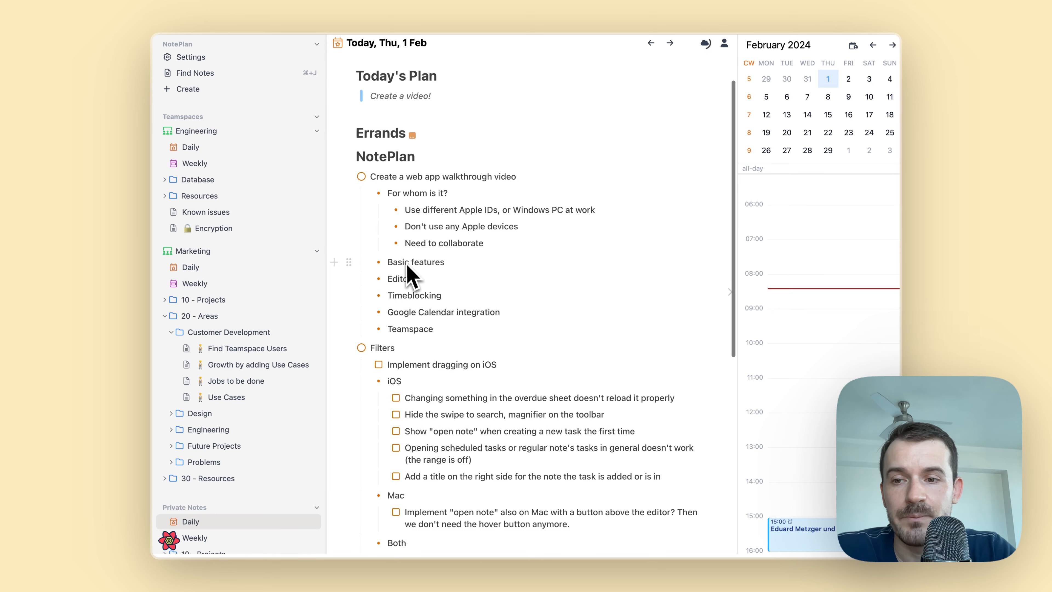
{"action": "scroll", "coordinate": [440, 277], "scroll_direction": "up", "scroll_amount": 3}
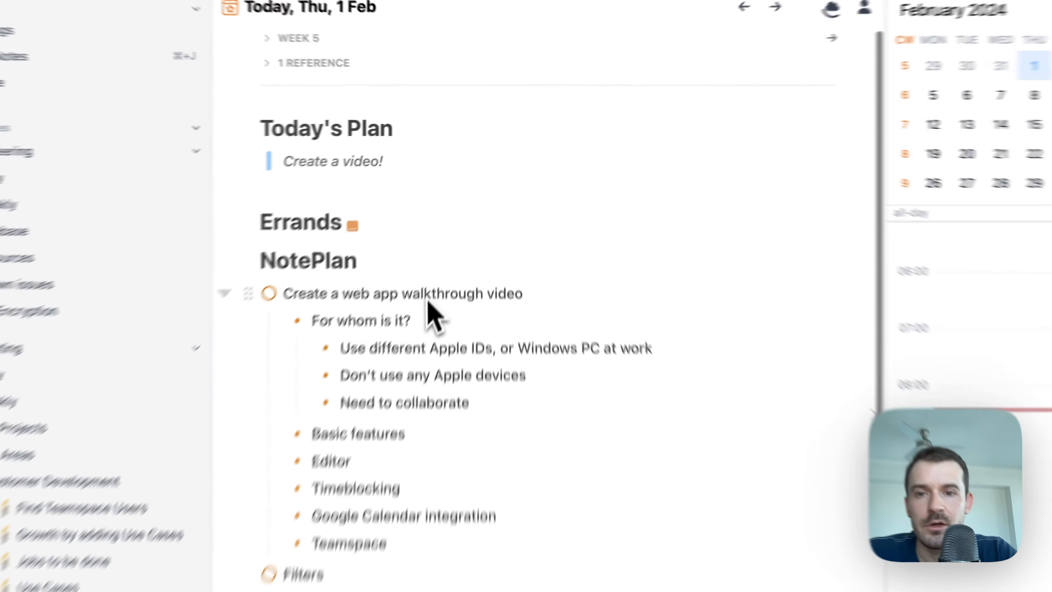
{"action": "double_click", "coordinate": [471, 217]}
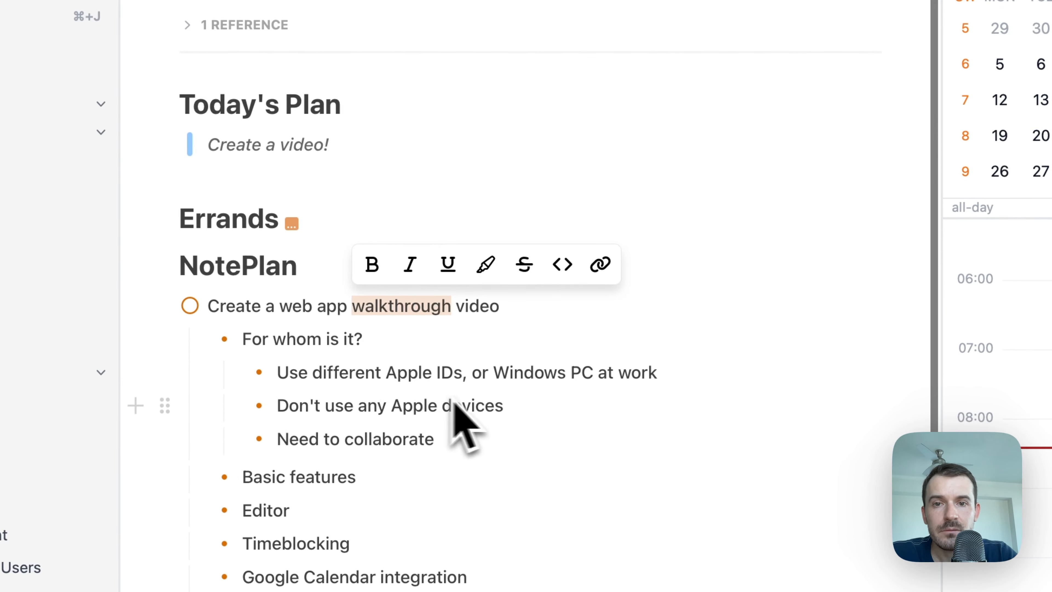
{"action": "left_click", "coordinate": [493, 404]}
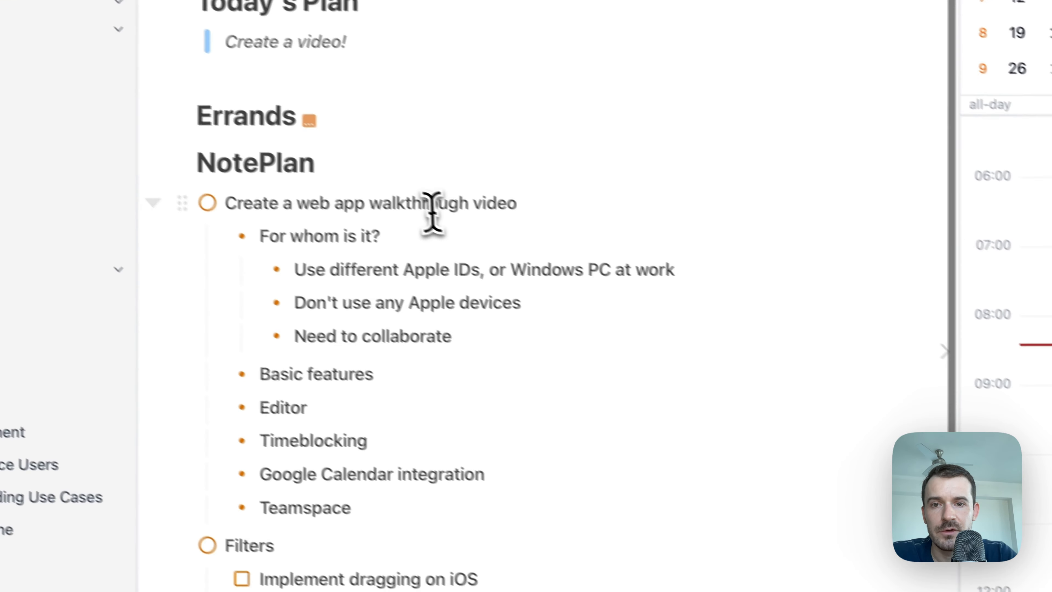
Paste the copied link onto the word "walkthrough" in the video task, check its link options, and remove the link again
{"action": "double_click", "coordinate": [433, 212]}
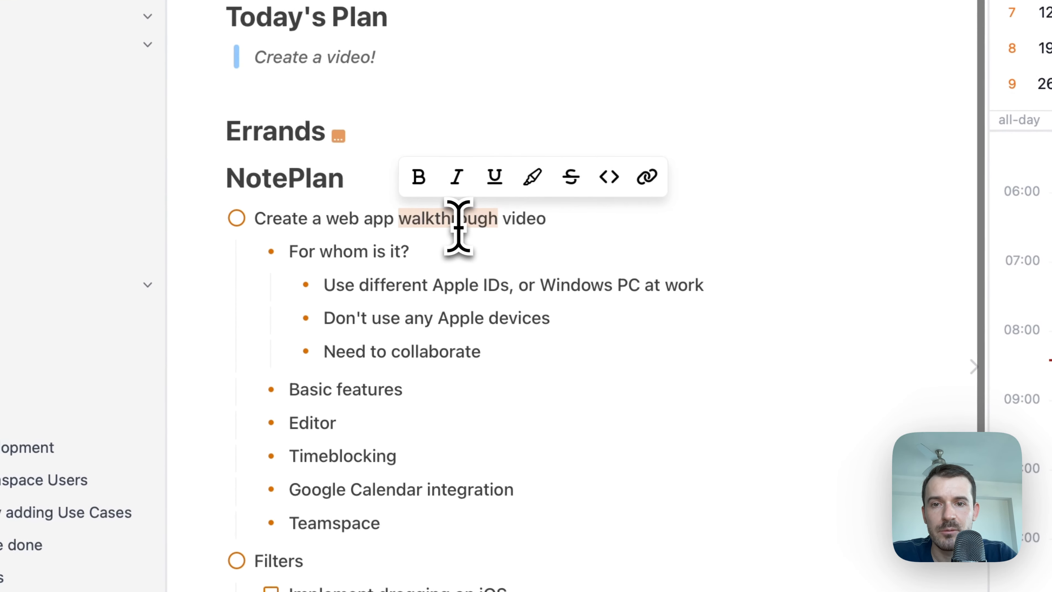
{"action": "key", "text": "super+v"}
{"action": "left_click", "coordinate": [495, 255]}
{"action": "mouse_move", "coordinate": [463, 231]}
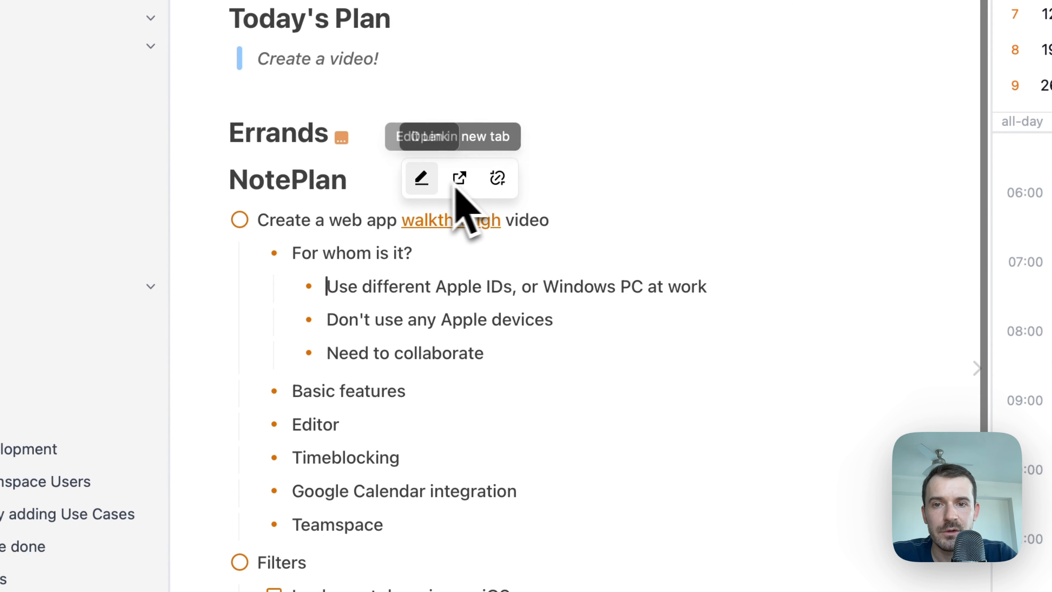
{"action": "left_click", "coordinate": [421, 183]}
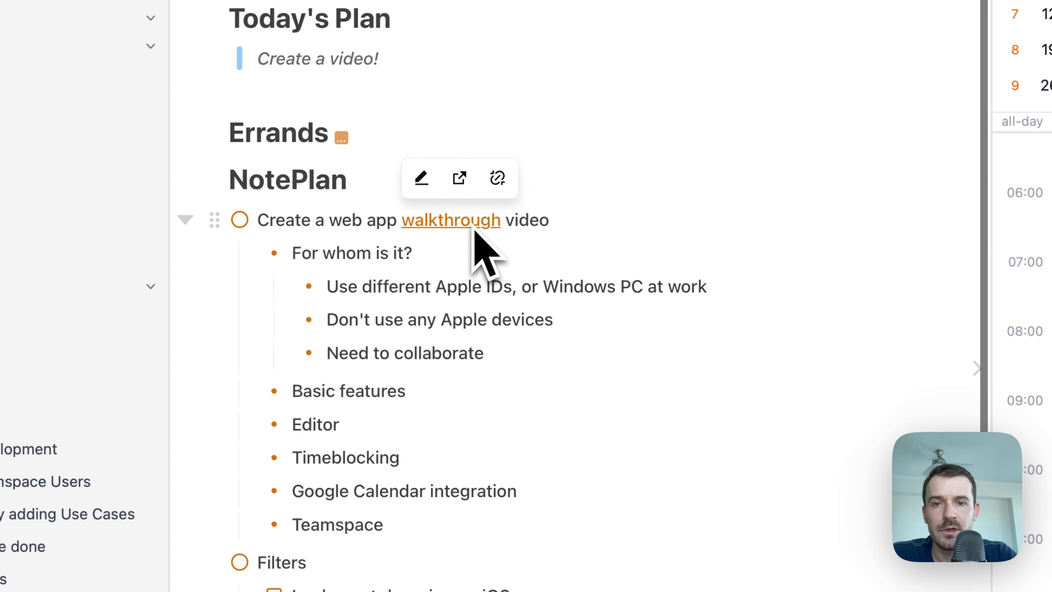
{"action": "left_click", "coordinate": [497, 179]}
{"action": "scroll", "coordinate": [581, 393], "scroll_direction": "down", "scroll_amount": 1}
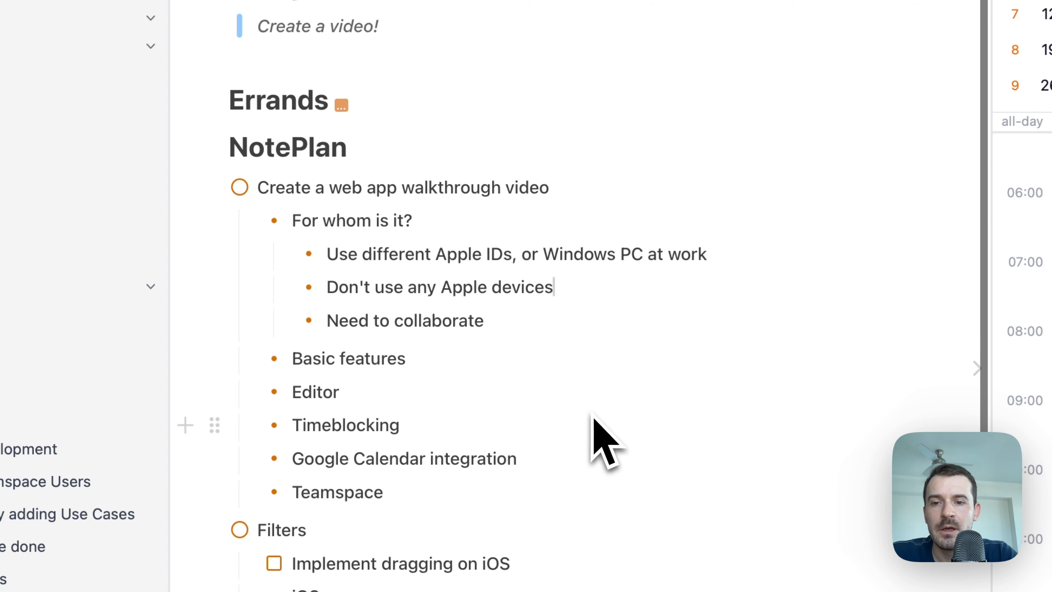
{"action": "scroll", "coordinate": [317, 211], "scroll_direction": "up", "scroll_amount": 1}
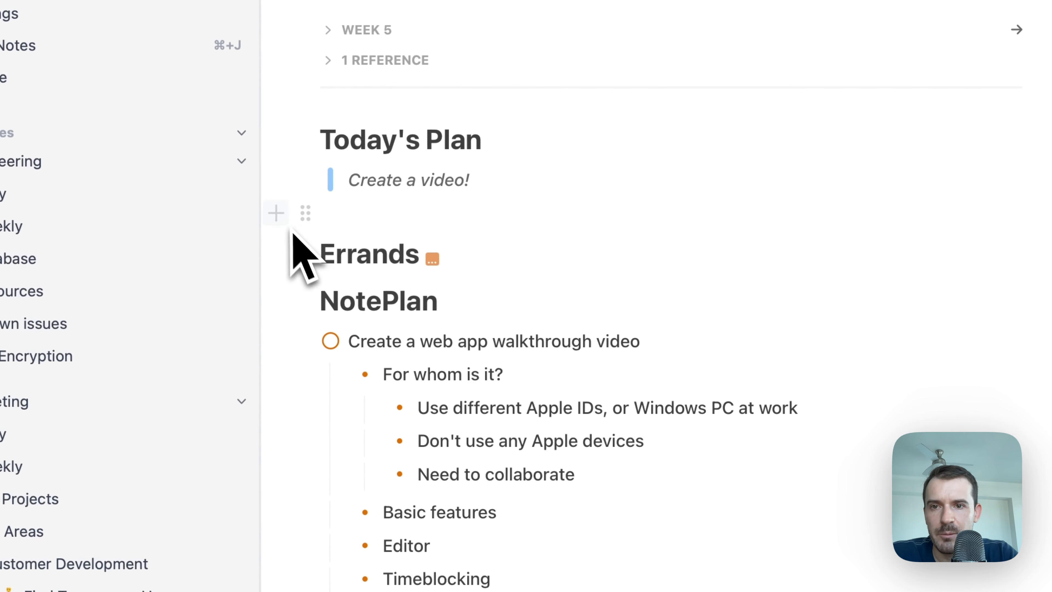
Insert an empty line under the "Create a video!" quote and view the block types on offer for it
{"action": "left_click", "coordinate": [283, 216]}
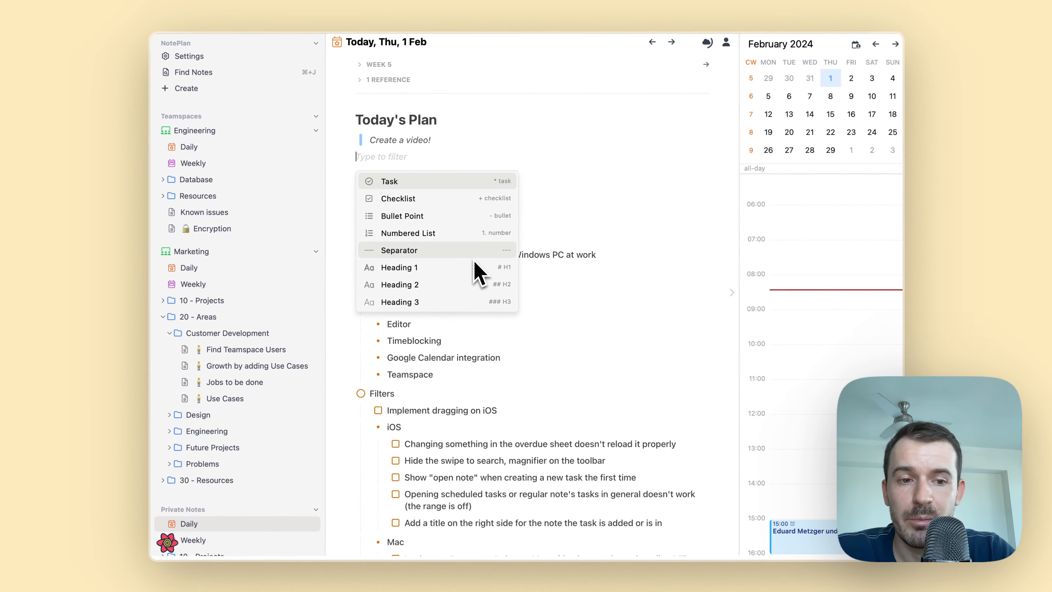
{"action": "left_click", "coordinate": [474, 256]}
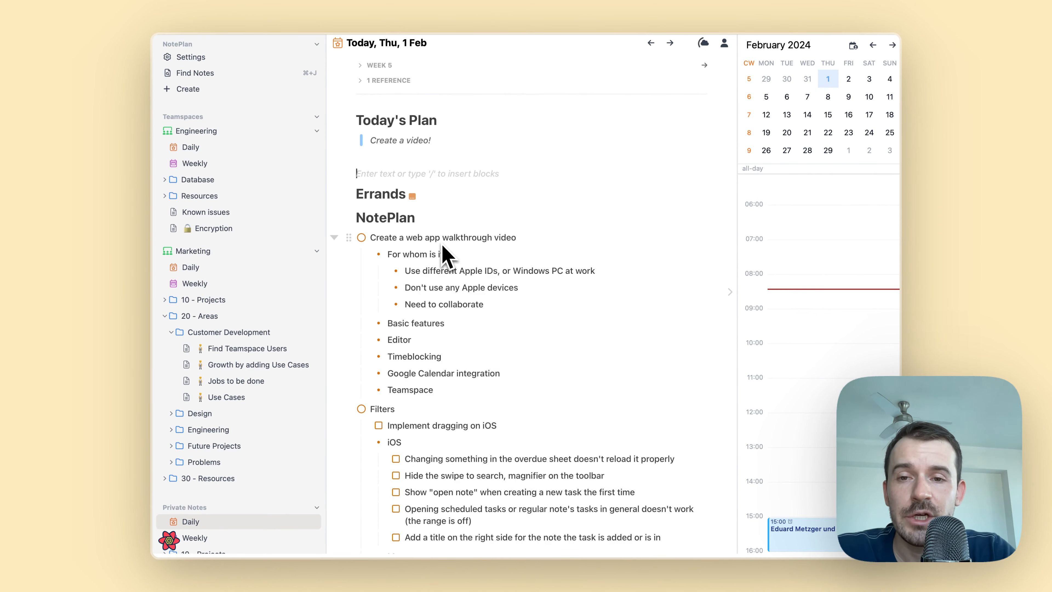
Fold and unfold the "Create a web app walkthrough video" task, and check the actions offered for it
{"action": "left_click", "coordinate": [425, 238]}
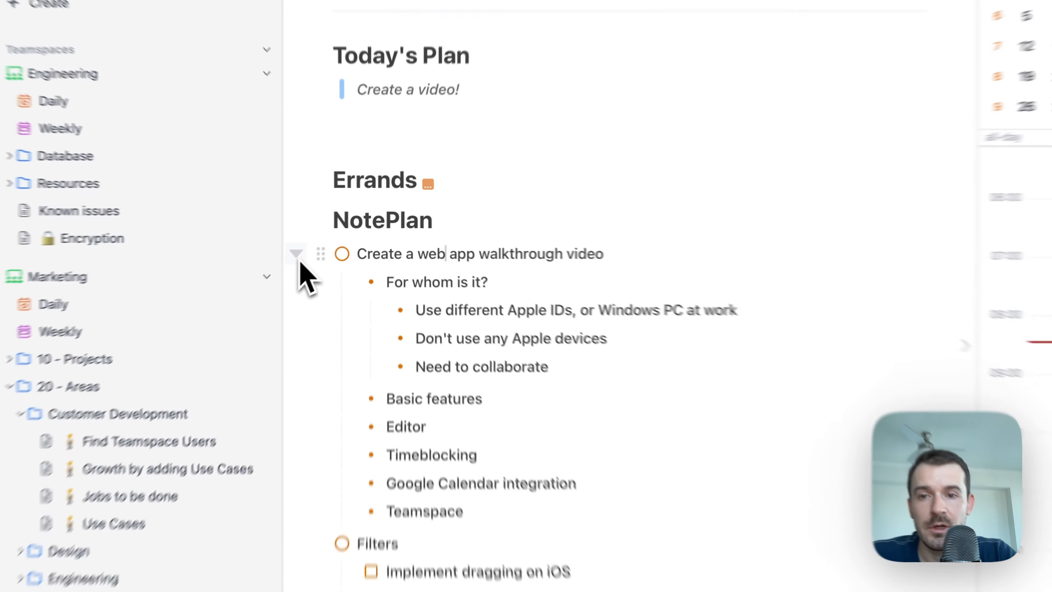
{"action": "left_click", "coordinate": [335, 238]}
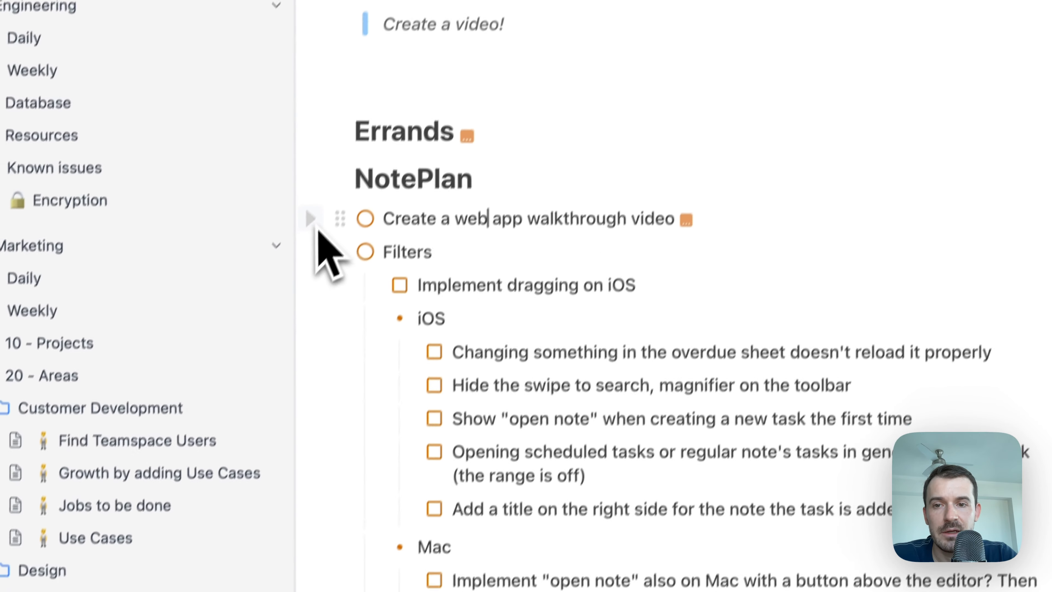
{"action": "left_click", "coordinate": [316, 227]}
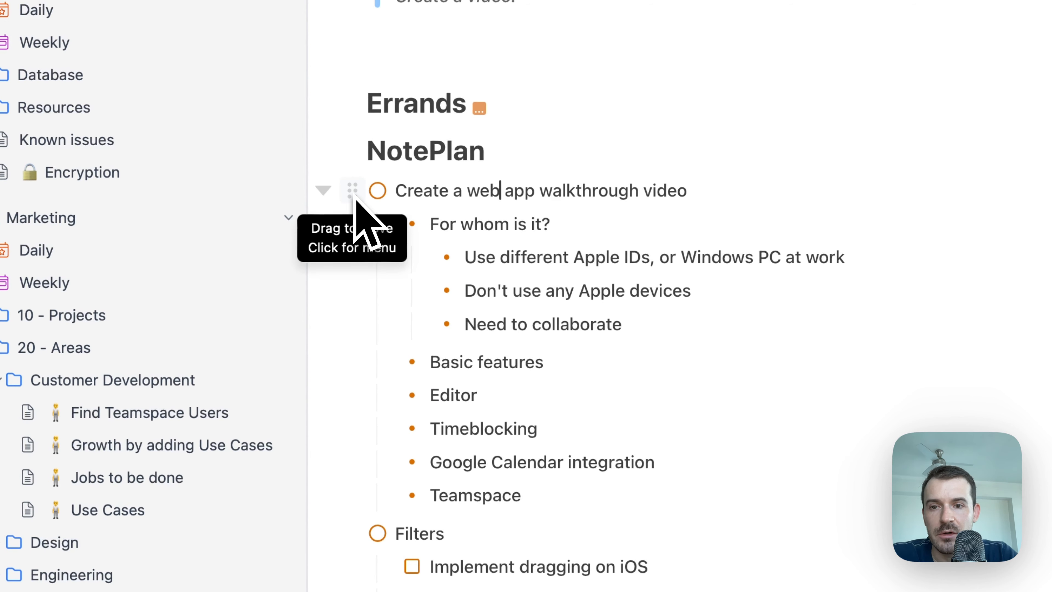
{"action": "left_click", "coordinate": [353, 191]}
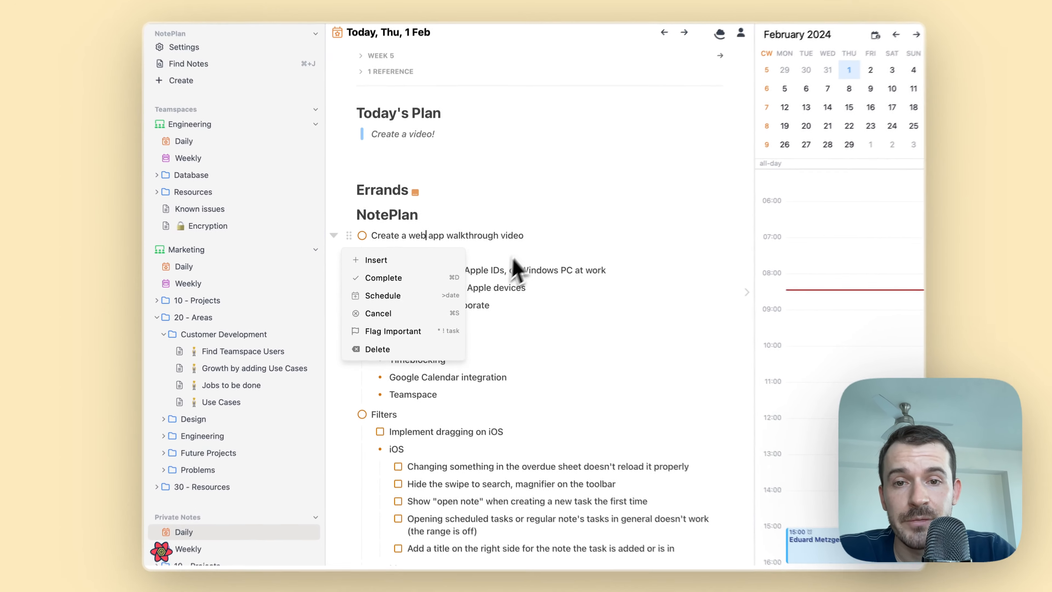
{"action": "left_click", "coordinate": [672, 337]}
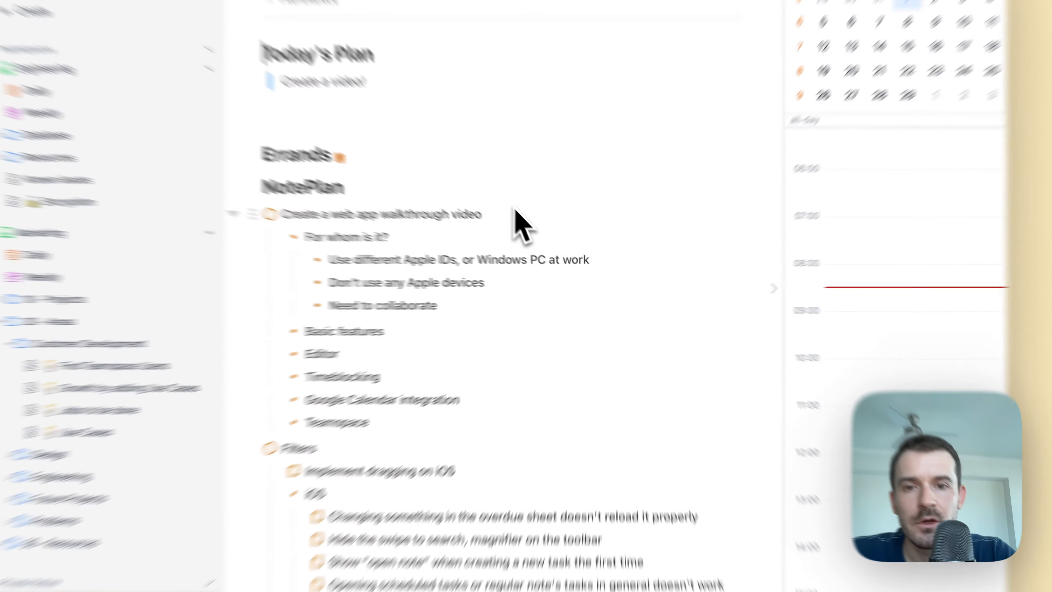
Try to add a note link at the end of the "Create a web app walkthrough video" task
{"action": "left_click", "coordinate": [538, 238]}
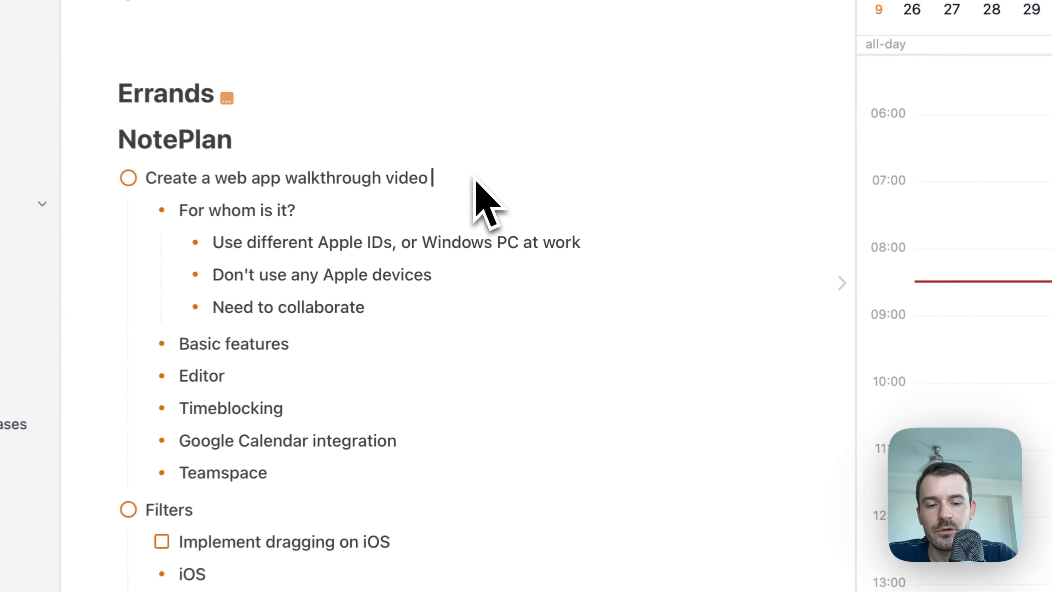
{"action": "type", "text": "["}
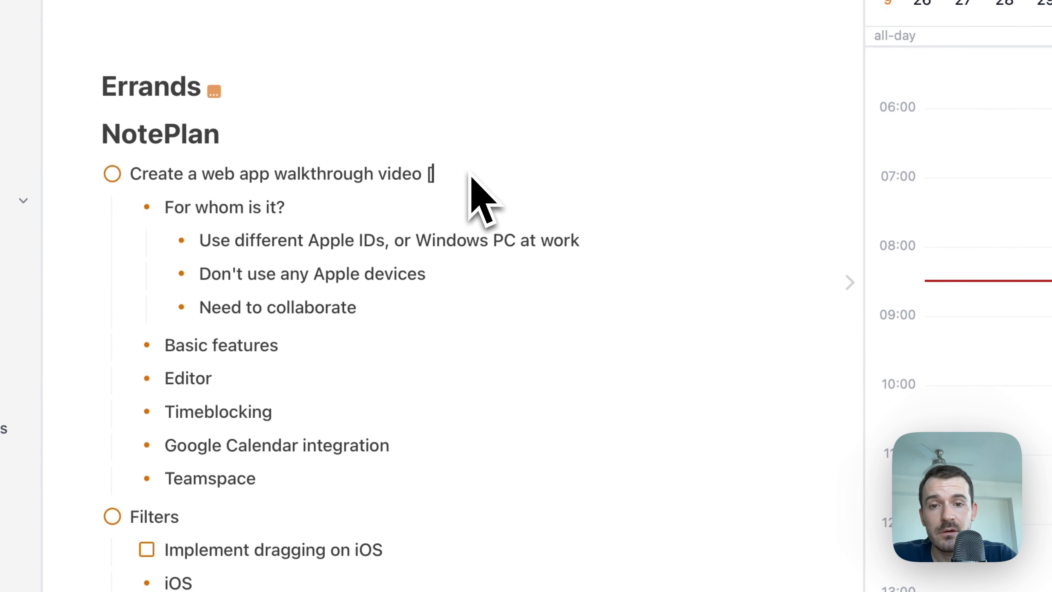
{"action": "type", "text": "["}
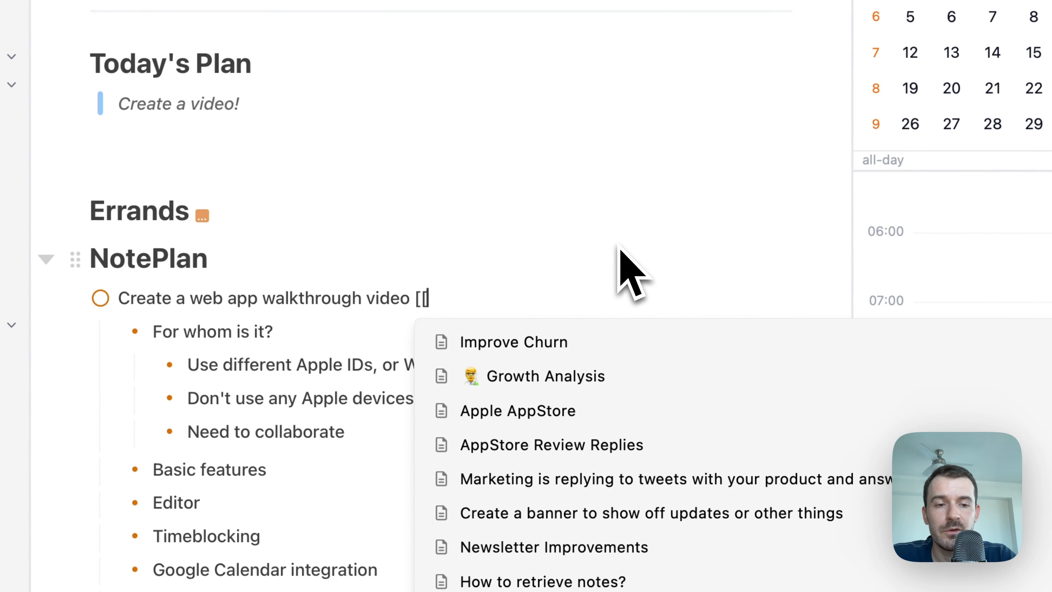
{"action": "left_click", "coordinate": [559, 351]}
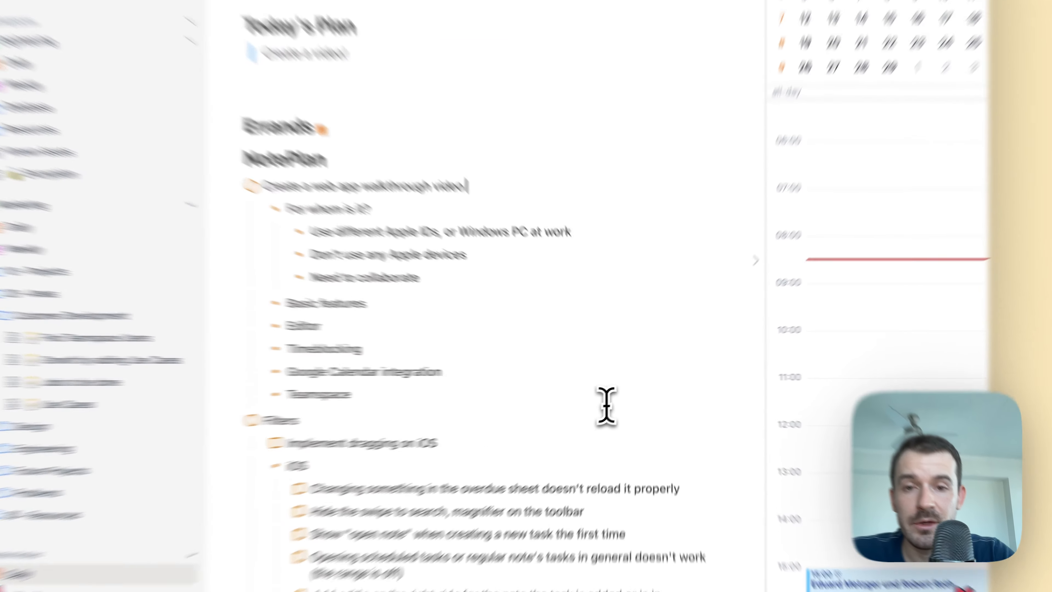
Schedule the "Create a web app walkthrough video" task for this Friday, 2024-02-02
{"action": "type", "text": ">"}
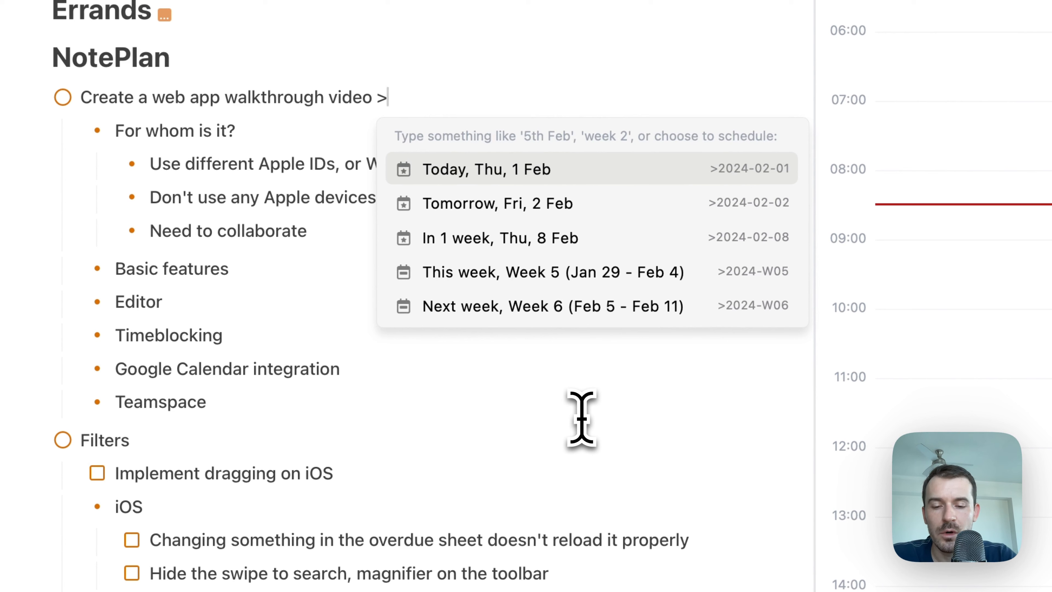
{"action": "type", "text": "this frida"}
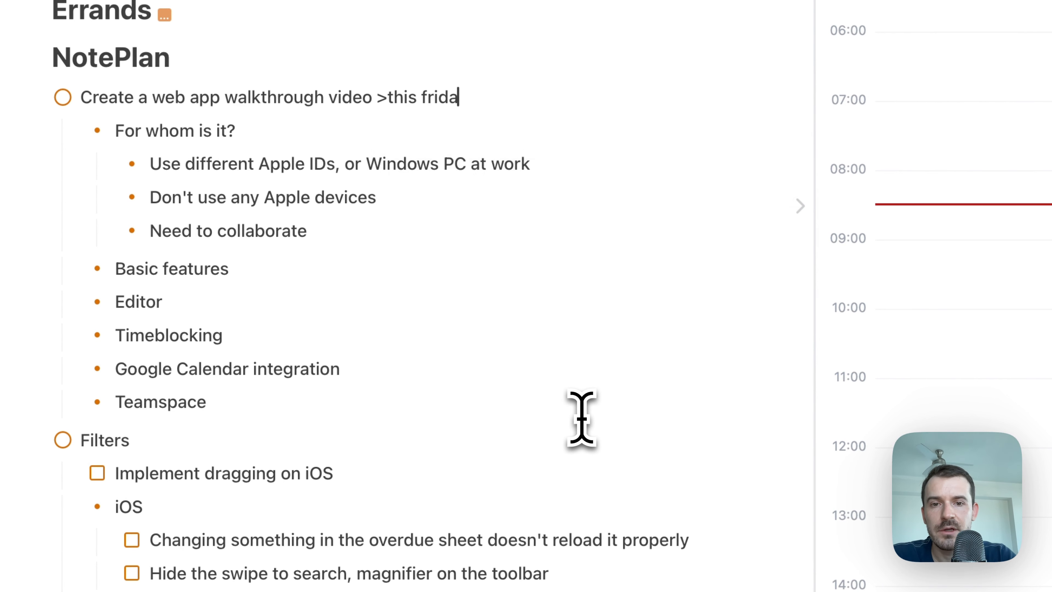
{"action": "type", "text": "y"}
{"action": "key", "text": "Return"}
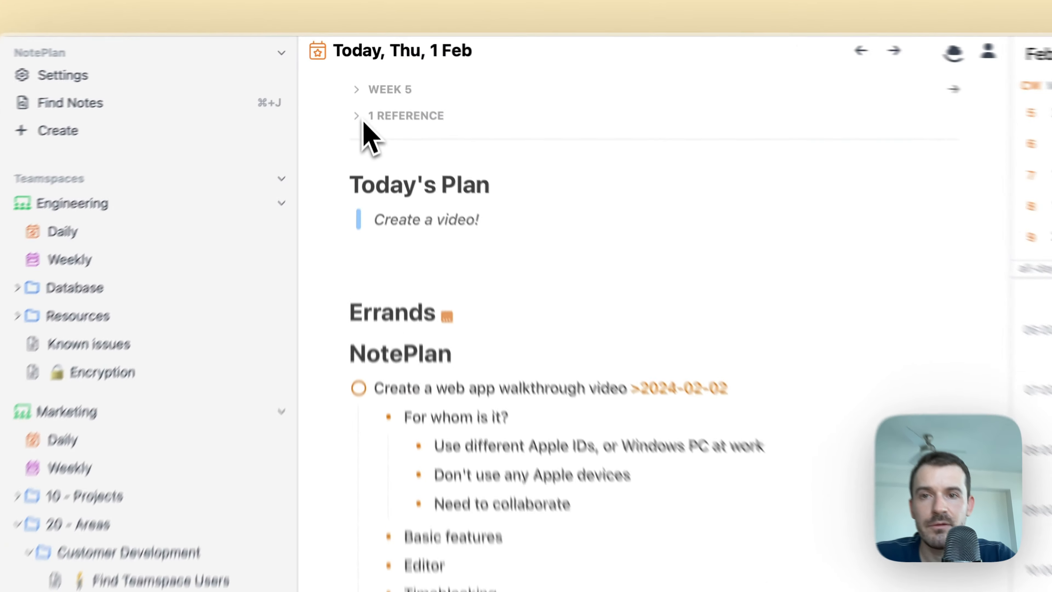
View the day's reference, collapse it again, and expand the Week 5 section above the daily note
{"action": "left_click", "coordinate": [366, 83]}
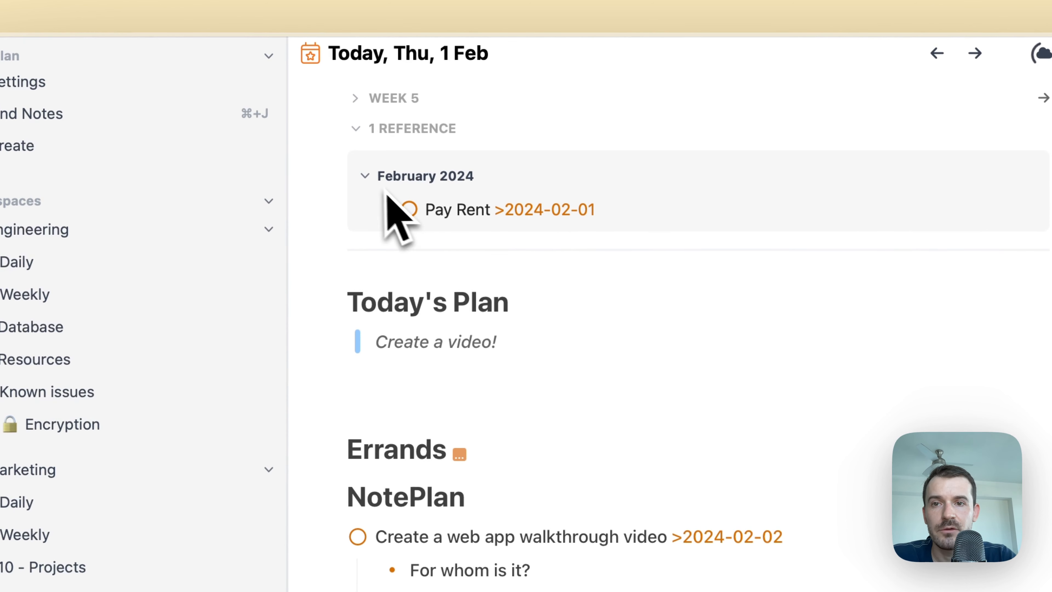
{"action": "left_click", "coordinate": [358, 131]}
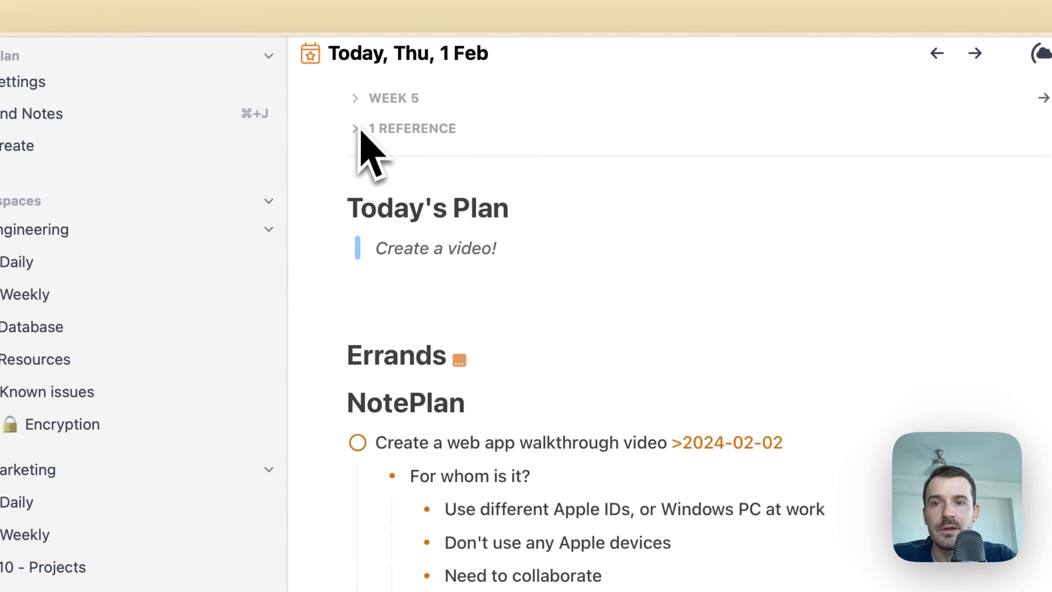
{"action": "left_click", "coordinate": [410, 99]}
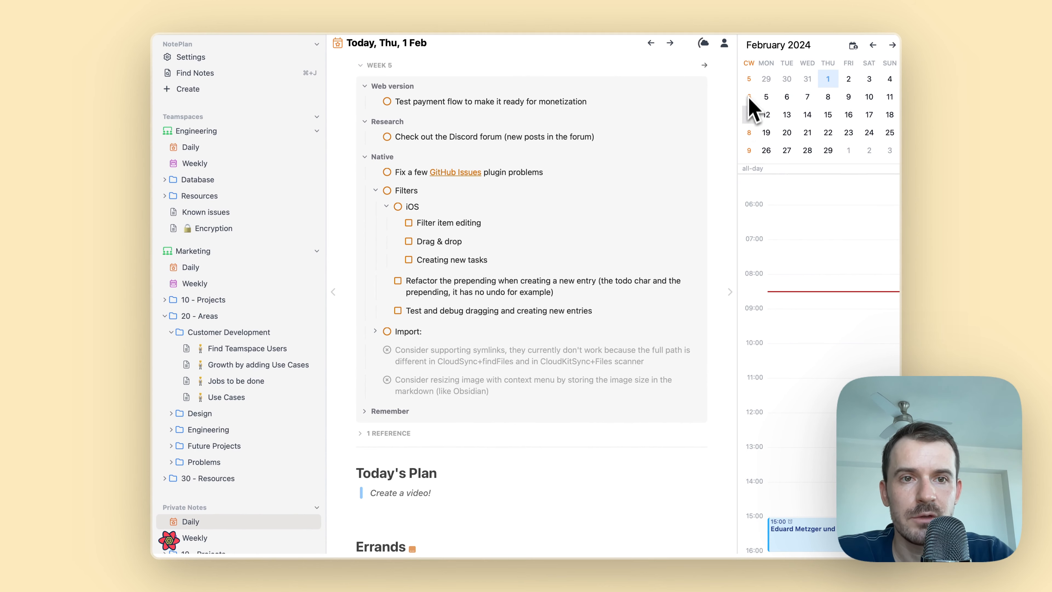
Fold and unfold the Filters task under the Native heading of Week 5, leaving it folded
{"action": "left_click", "coordinate": [376, 191]}
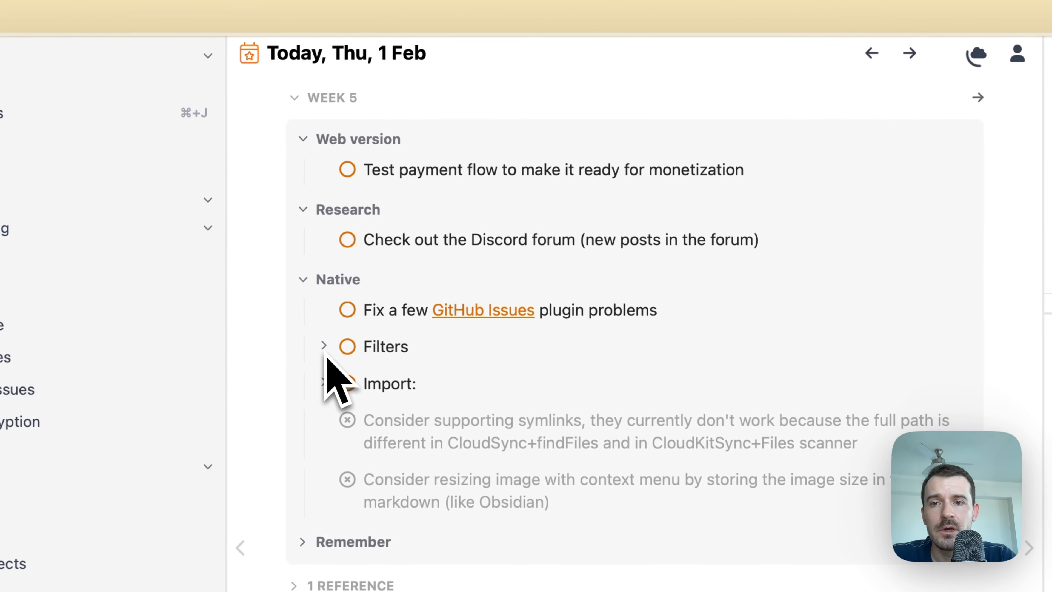
{"action": "left_click", "coordinate": [376, 190]}
{"action": "left_click", "coordinate": [376, 190]}
{"action": "left_click", "coordinate": [324, 350]}
{"action": "left_click", "coordinate": [322, 346]}
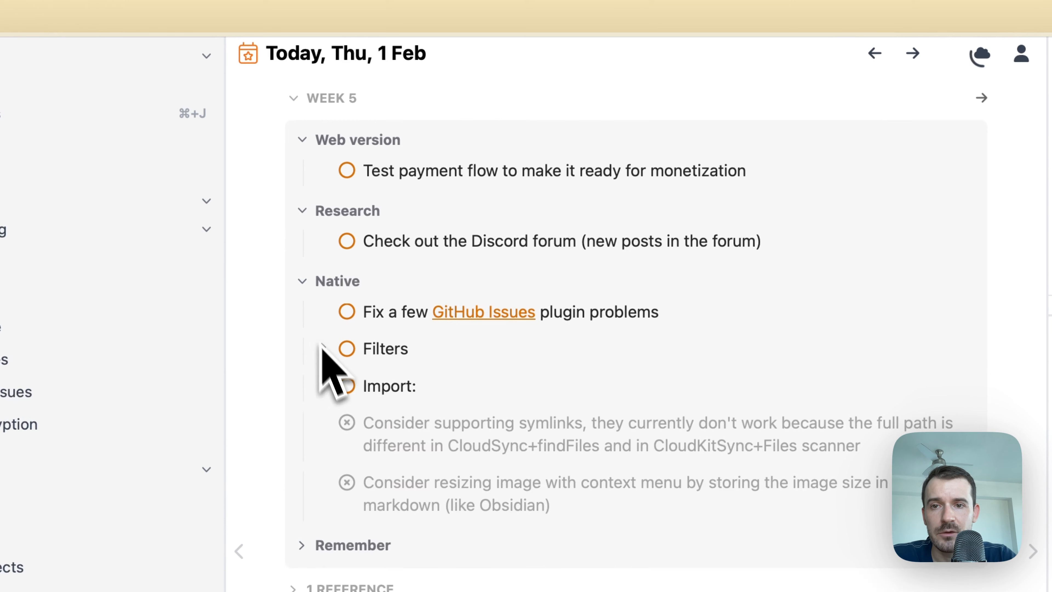
Collapse the Native, Research and Web version headings in Week 5, and close the Week 5 section
{"action": "left_click", "coordinate": [301, 283]}
{"action": "left_click", "coordinate": [302, 212]}
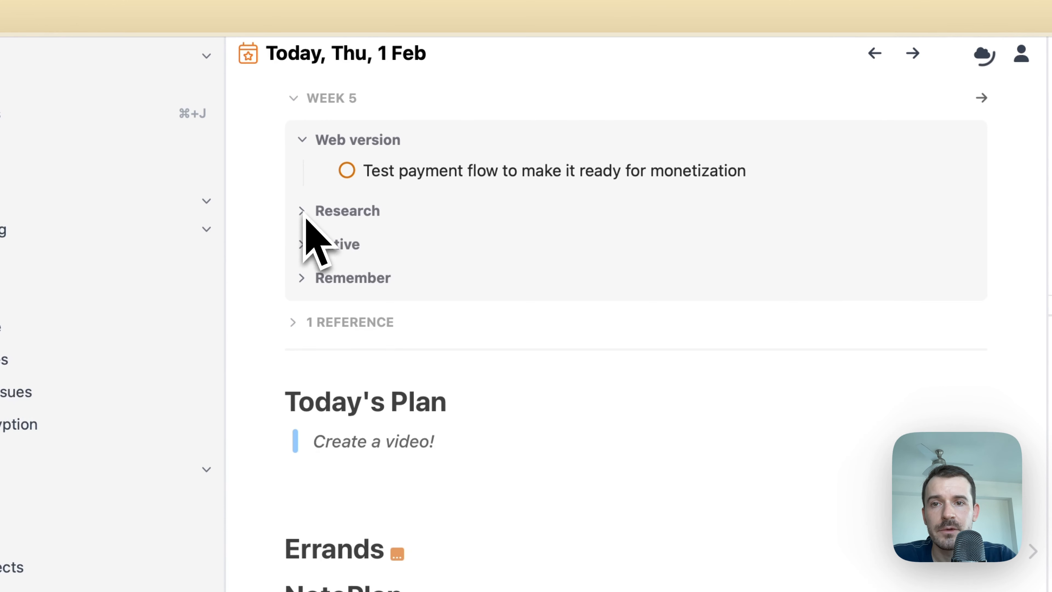
{"action": "left_click", "coordinate": [302, 143]}
{"action": "left_click", "coordinate": [303, 144]}
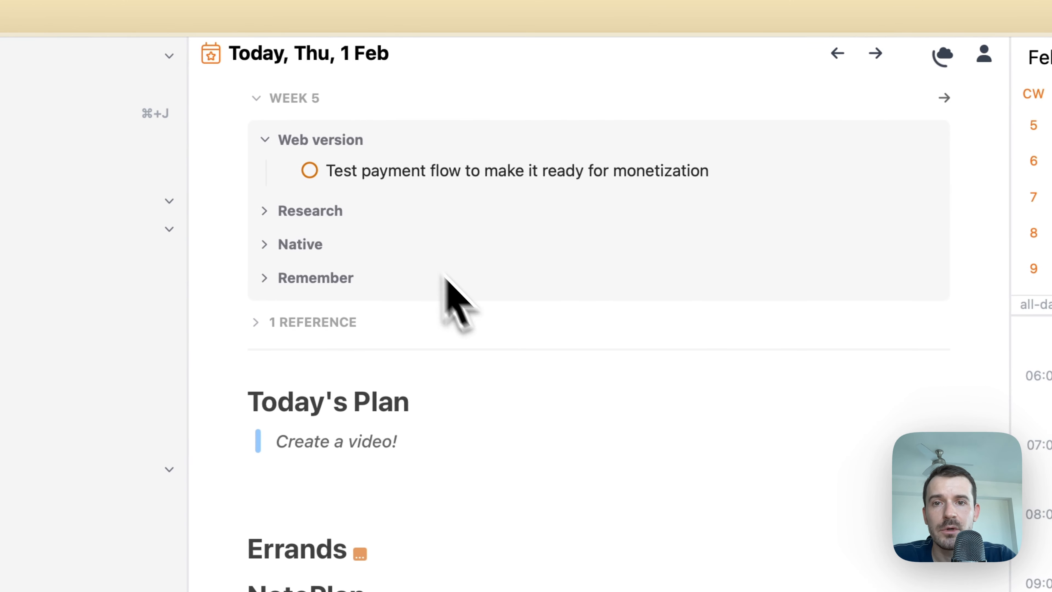
{"action": "left_click", "coordinate": [267, 142]}
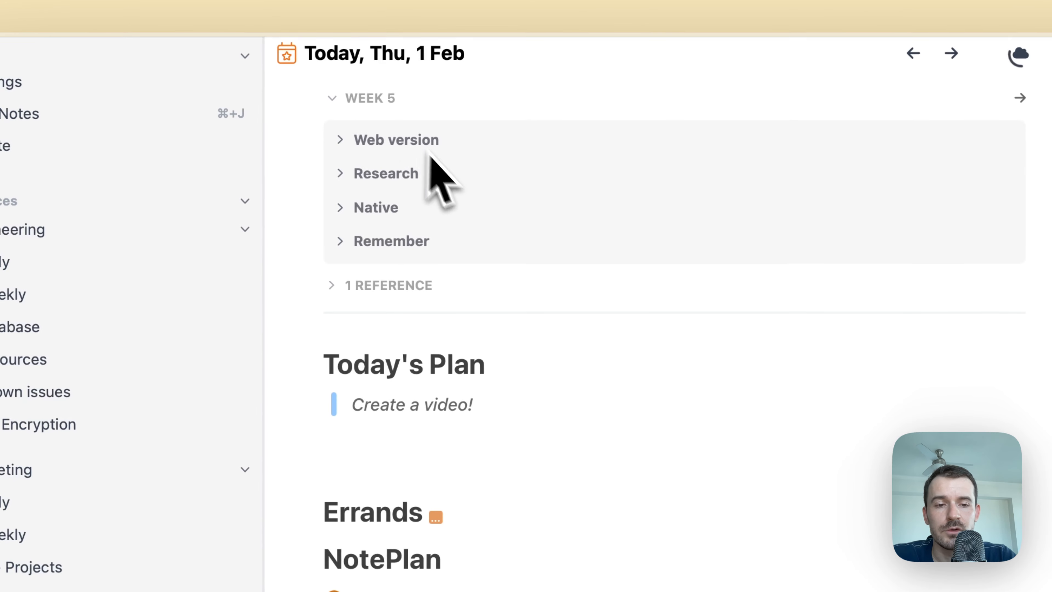
{"action": "left_click", "coordinate": [336, 99]}
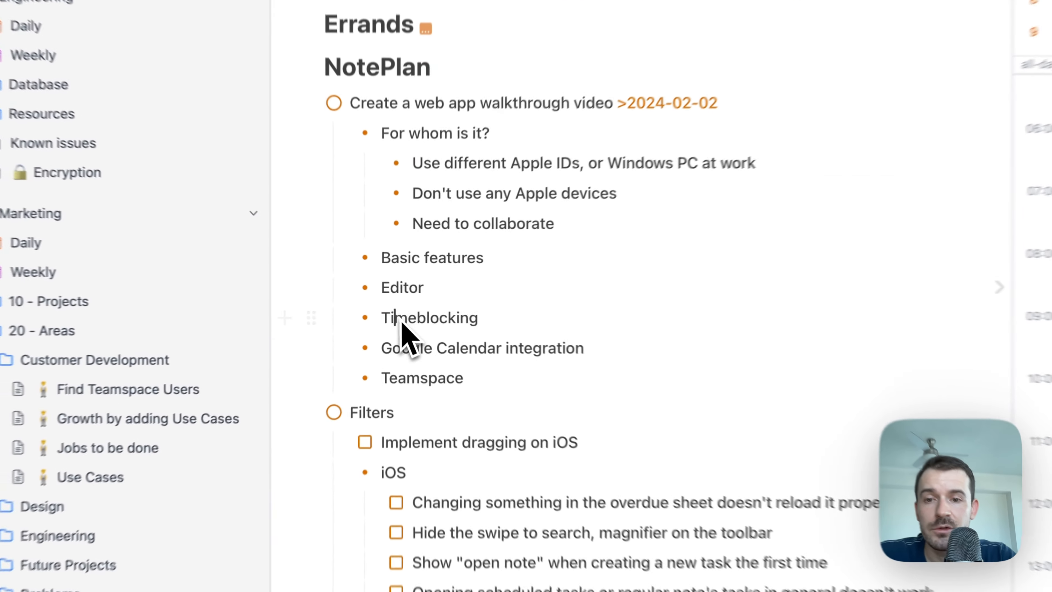
{"action": "left_click_drag", "start_coordinate": [380, 357], "coordinate": [410, 357]}
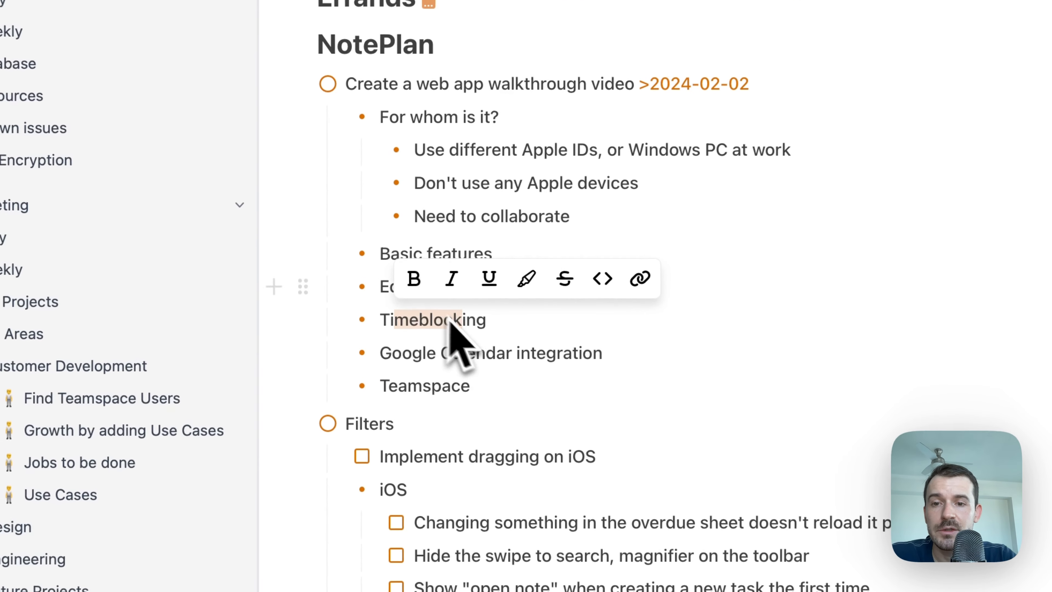
{"action": "left_click", "coordinate": [373, 355]}
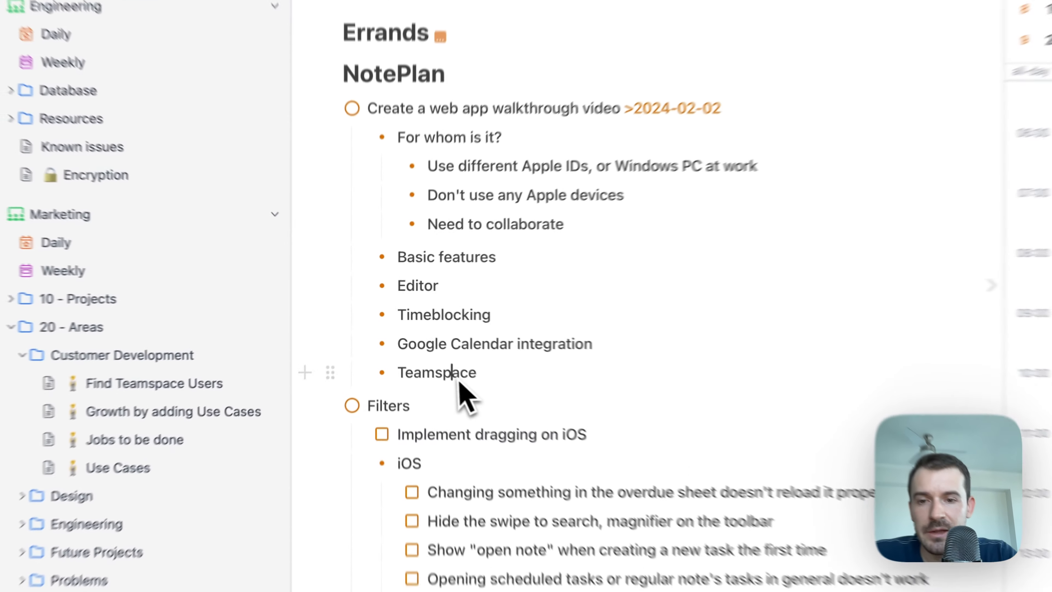
{"action": "double_click", "coordinate": [419, 348]}
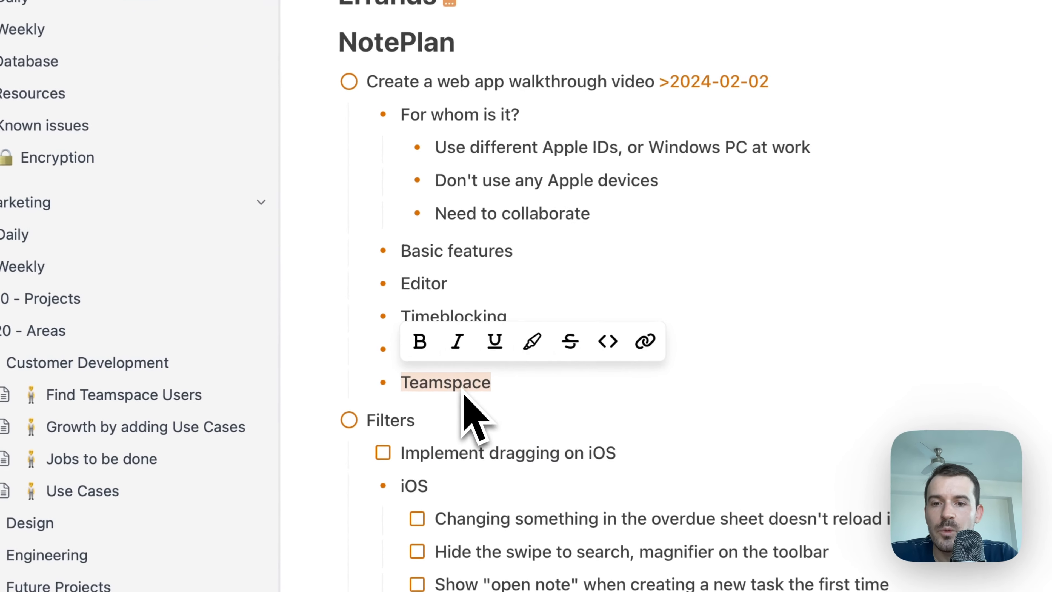
View the options for creating new items, including a teamspace, and close them without choosing one
{"action": "left_click", "coordinate": [496, 353]}
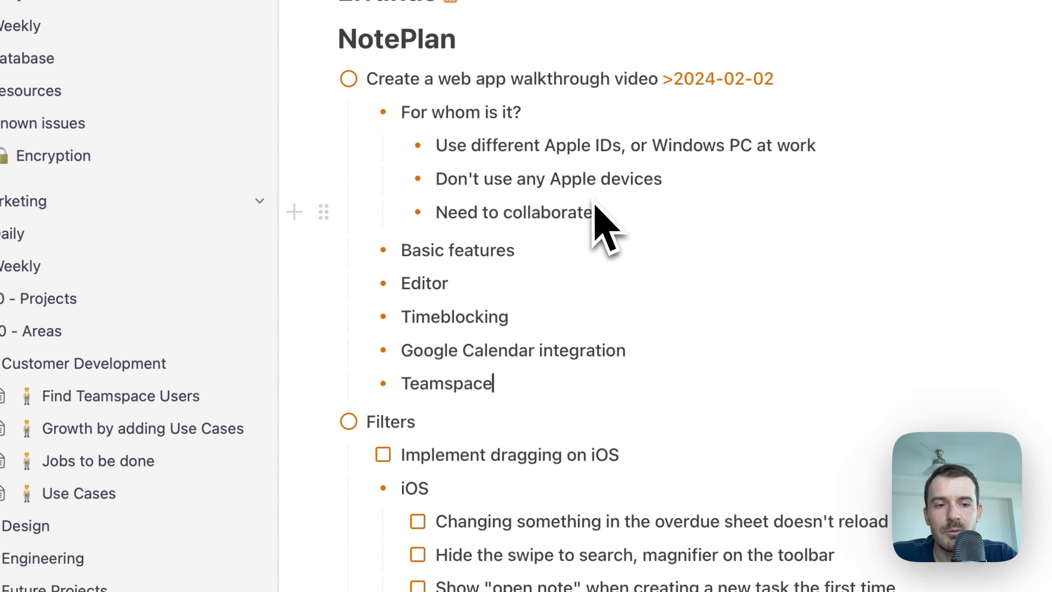
{"action": "left_click", "coordinate": [179, 137]}
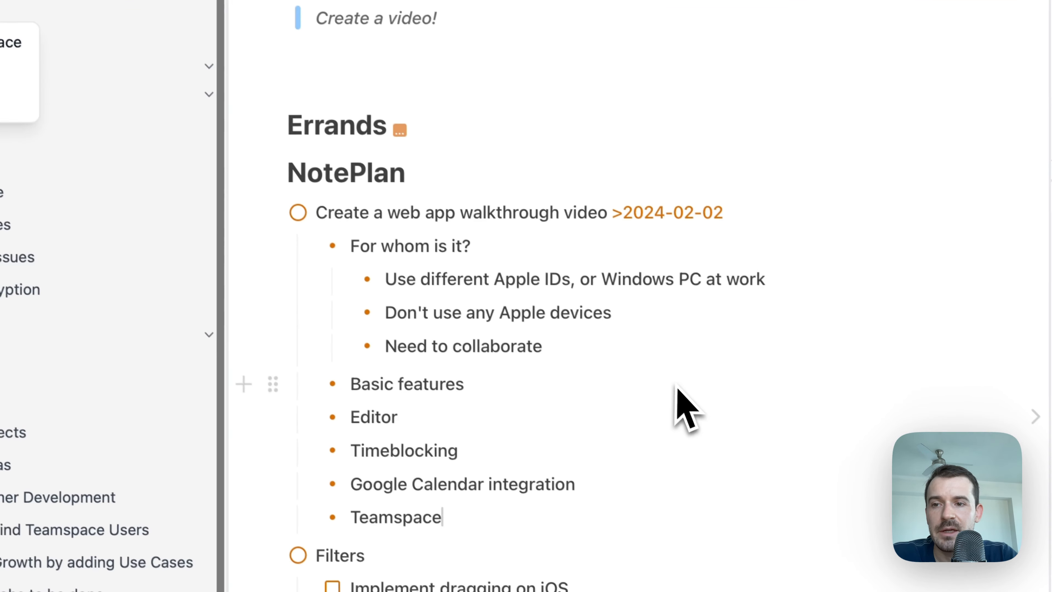
{"action": "left_click", "coordinate": [716, 519]}
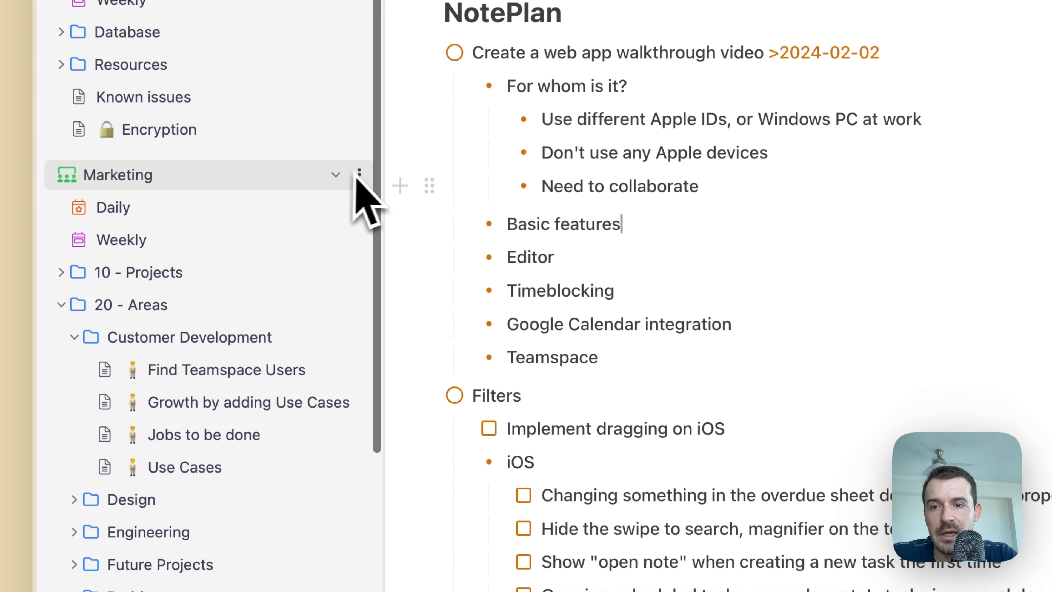
View the Marketing teamspace's options, close them, and look through the folders and notes of the teamspaces and private notes
{"action": "left_click", "coordinate": [359, 175]}
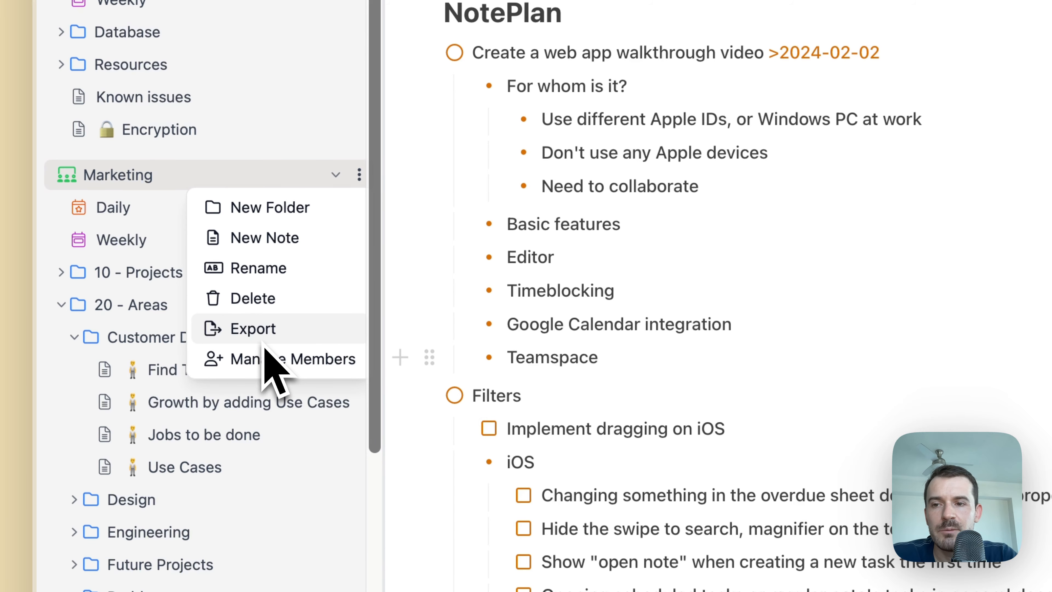
{"action": "left_click", "coordinate": [663, 389]}
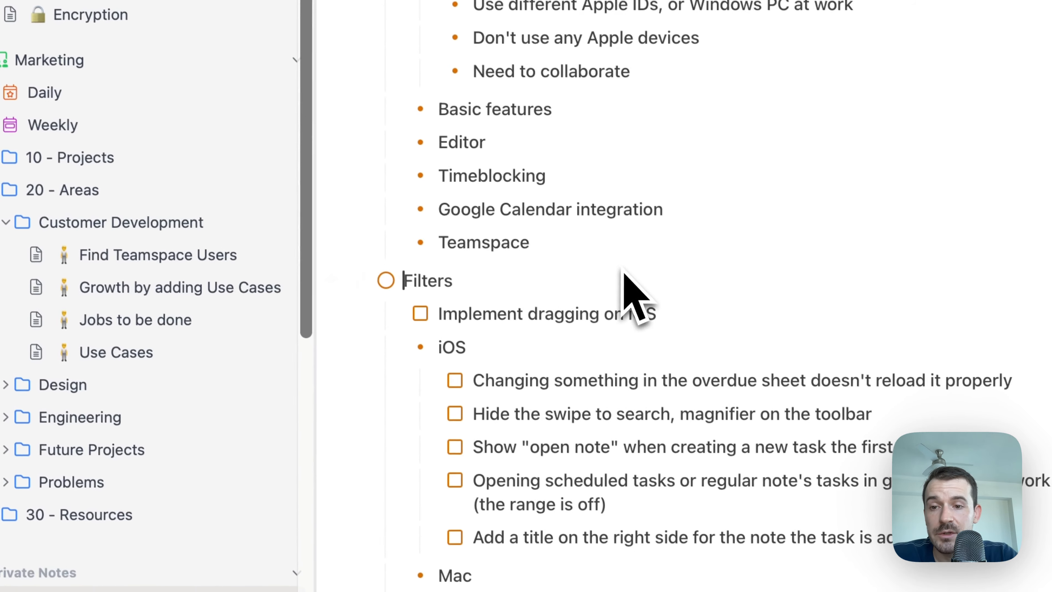
{"action": "scroll", "coordinate": [249, 439], "scroll_direction": "down", "scroll_amount": 1}
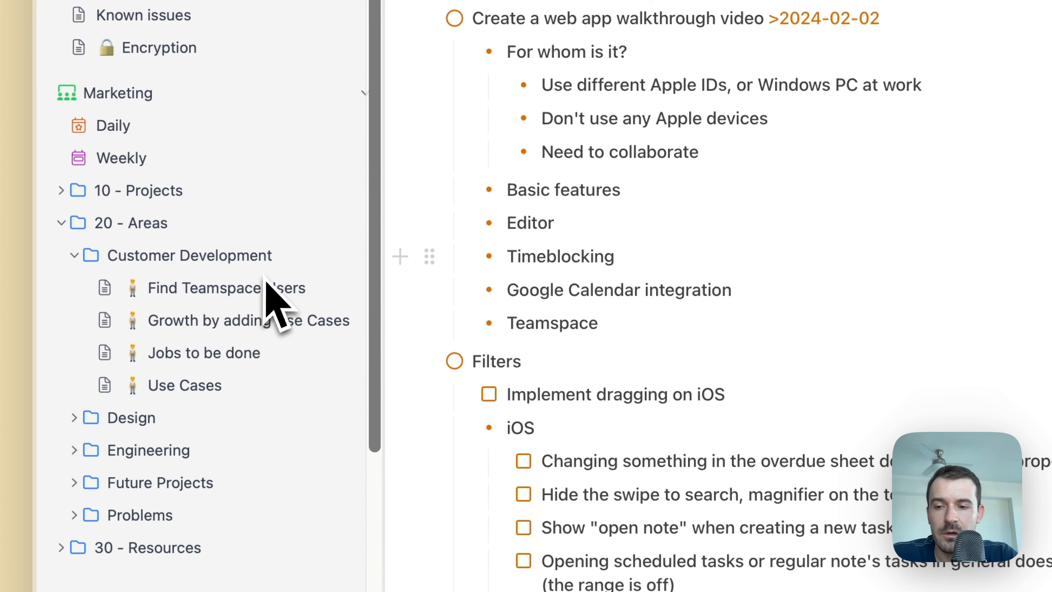
{"action": "scroll", "coordinate": [270, 300], "scroll_direction": "down", "scroll_amount": 5}
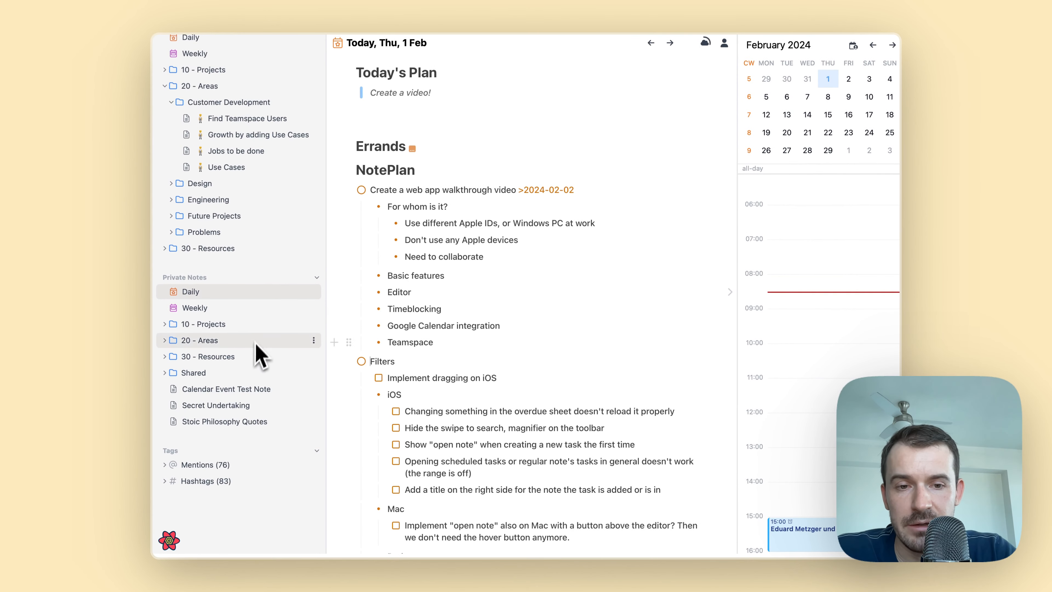
{"action": "scroll", "coordinate": [252, 323], "scroll_direction": "up", "scroll_amount": 10}
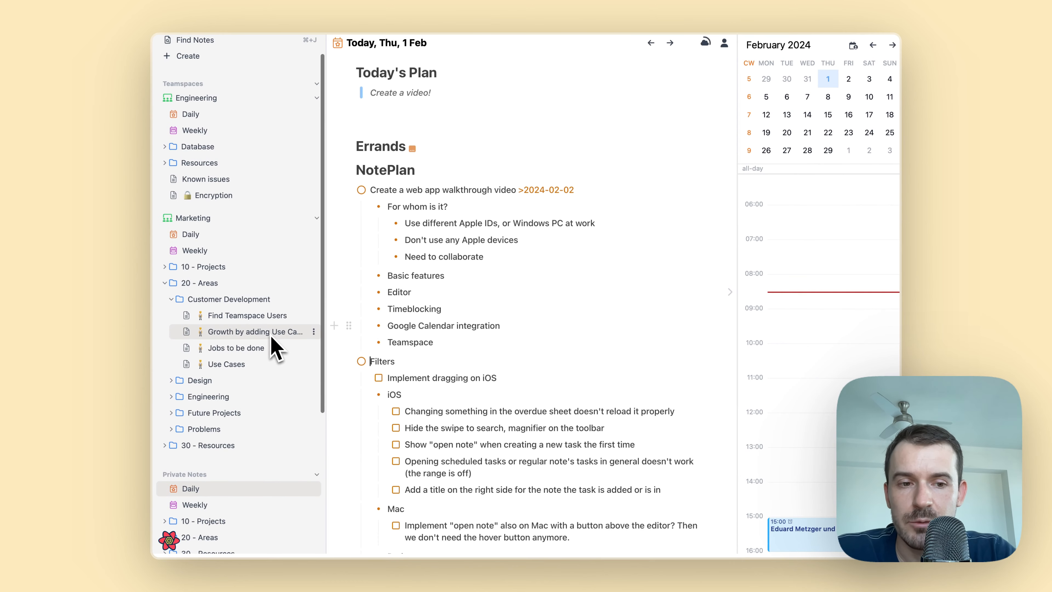
{"action": "scroll", "coordinate": [277, 364], "scroll_direction": "down", "scroll_amount": 3}
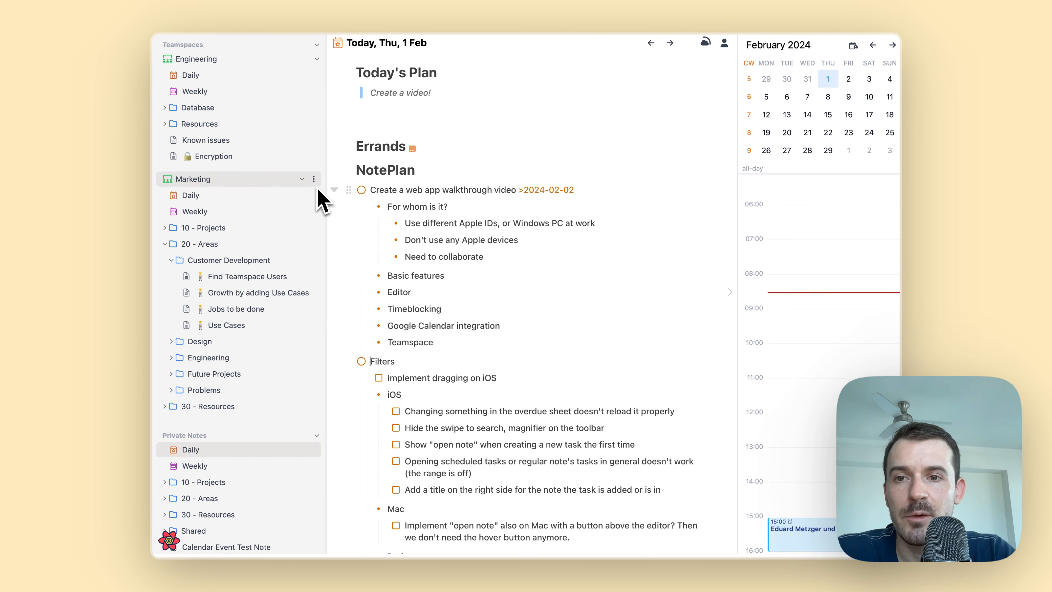
Open member management for the Marketing teamspace, view the pending member's role options, and close the dialog without changes
{"action": "left_click", "coordinate": [314, 181]}
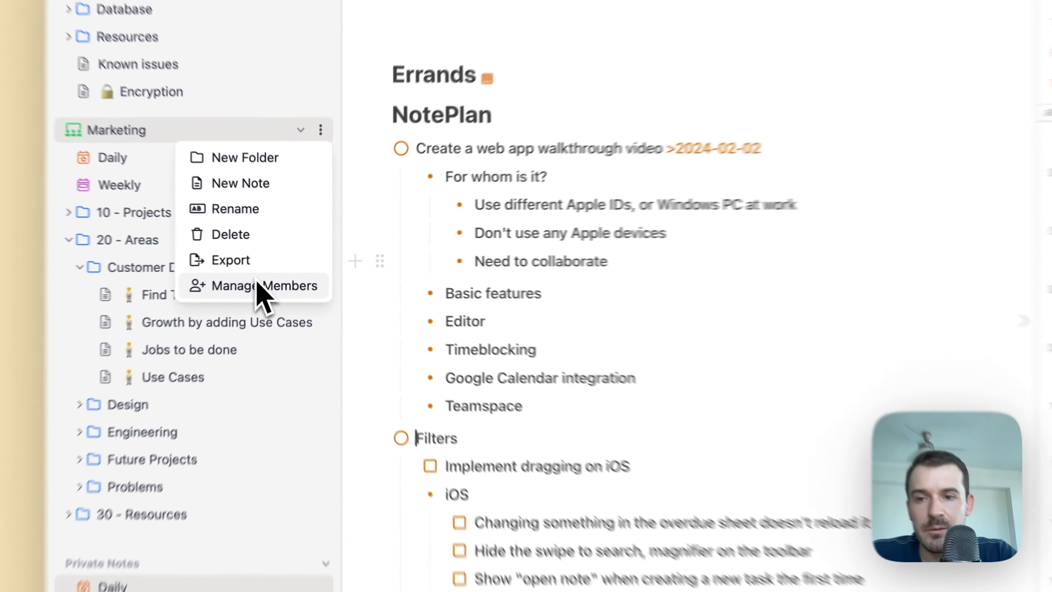
{"action": "left_click", "coordinate": [280, 271]}
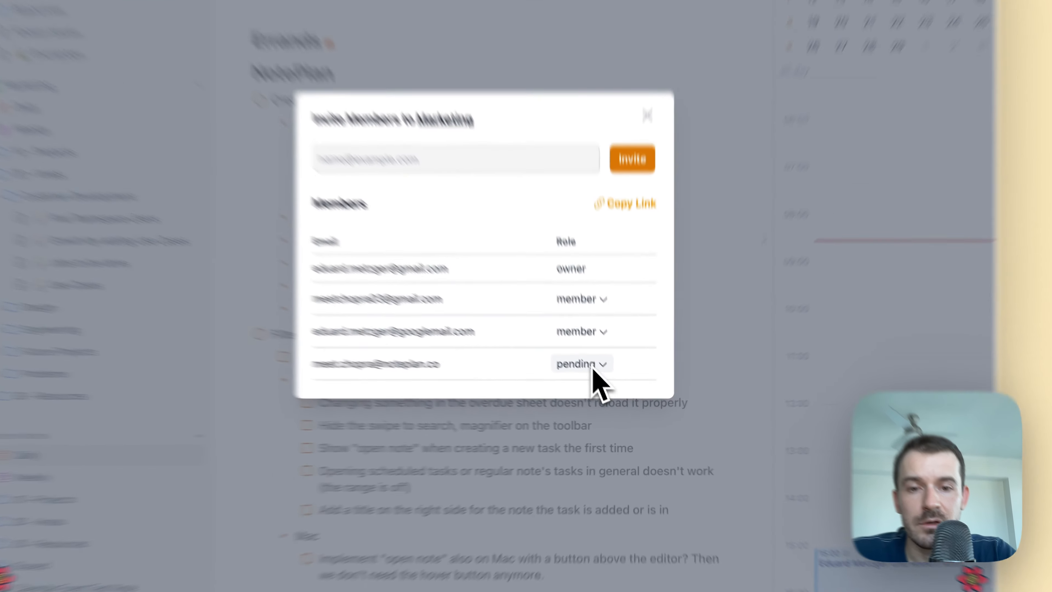
{"action": "left_click", "coordinate": [603, 383]}
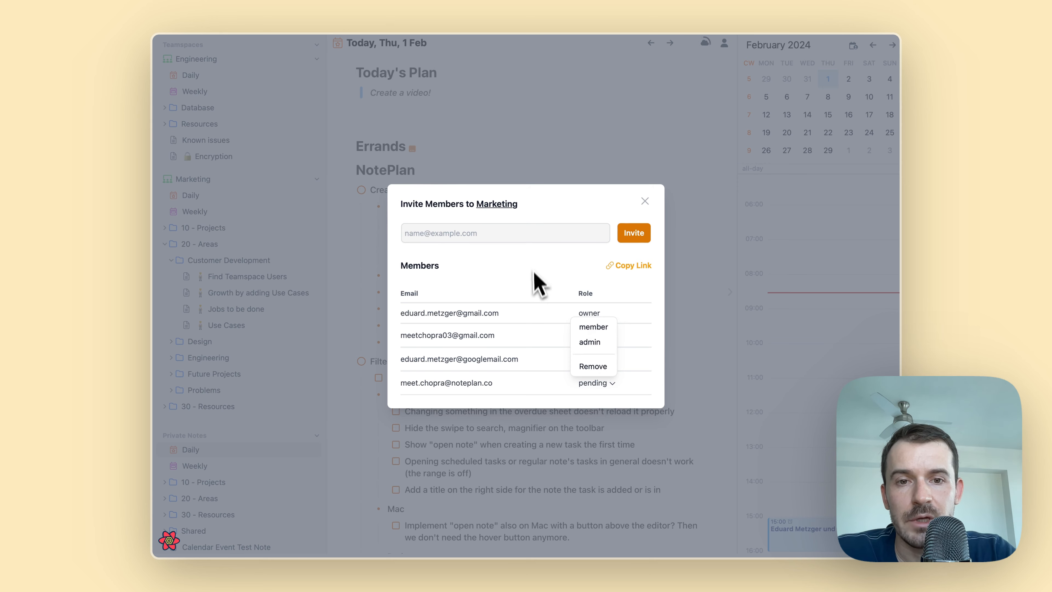
{"action": "left_click", "coordinate": [538, 285]}
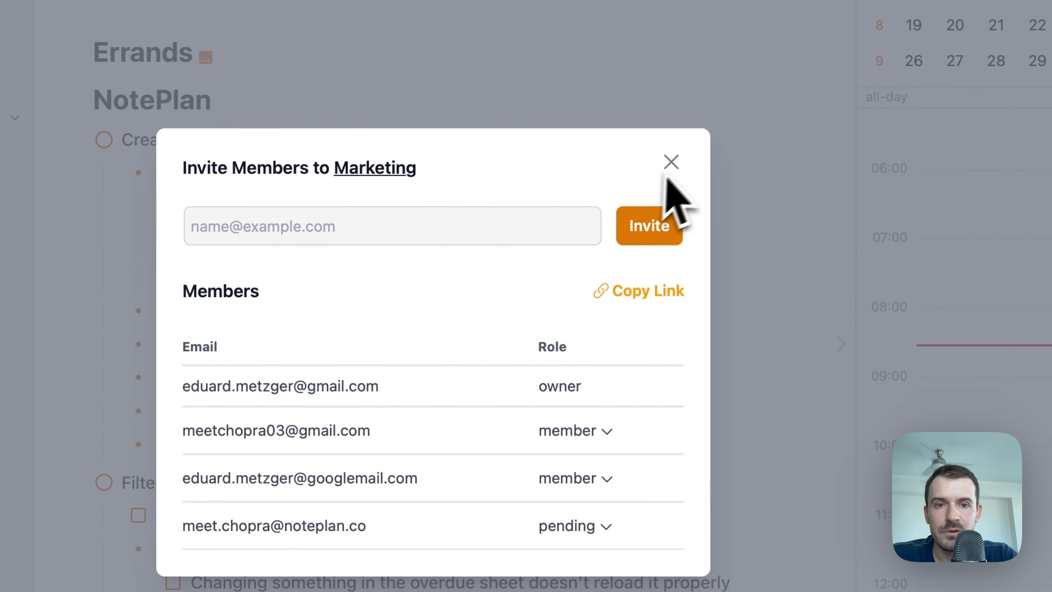
{"action": "left_click", "coordinate": [673, 163]}
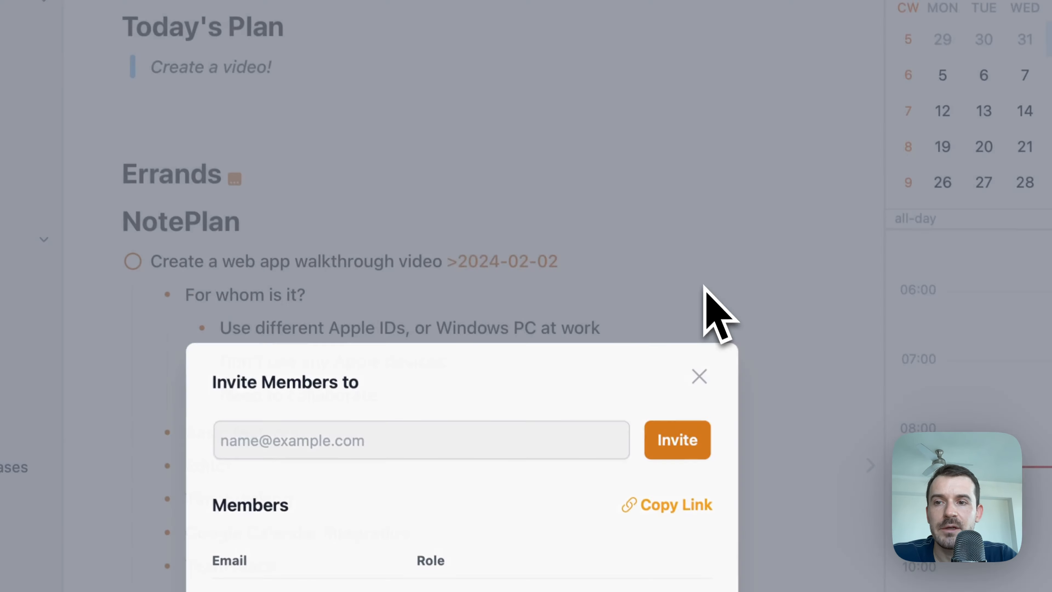
View the Marketing teamspace's options again, dismiss them, and expand its 10 - Projects folder
{"action": "left_click", "coordinate": [316, 225]}
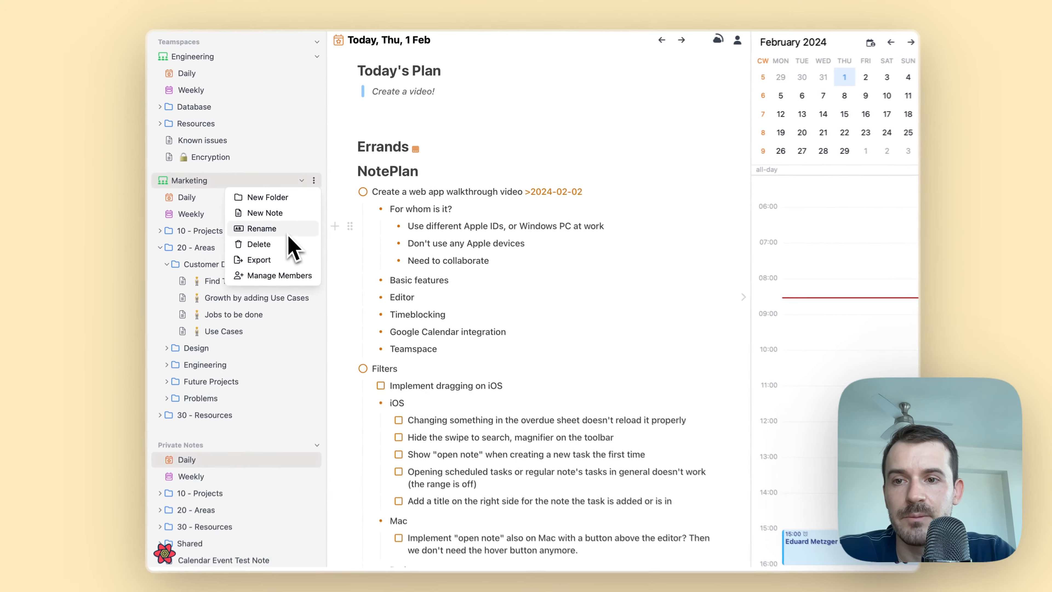
{"action": "left_click", "coordinate": [282, 328]}
{"action": "scroll", "coordinate": [281, 329], "scroll_direction": "down", "scroll_amount": 2}
{"action": "scroll", "coordinate": [282, 329], "scroll_direction": "up", "scroll_amount": 1}
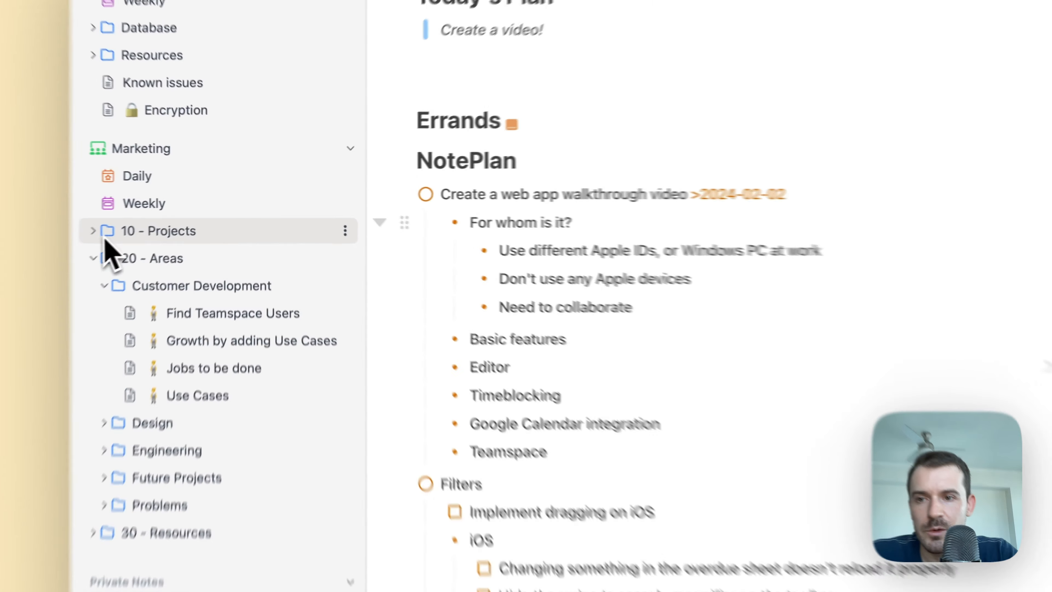
{"action": "left_click", "coordinate": [173, 212]}
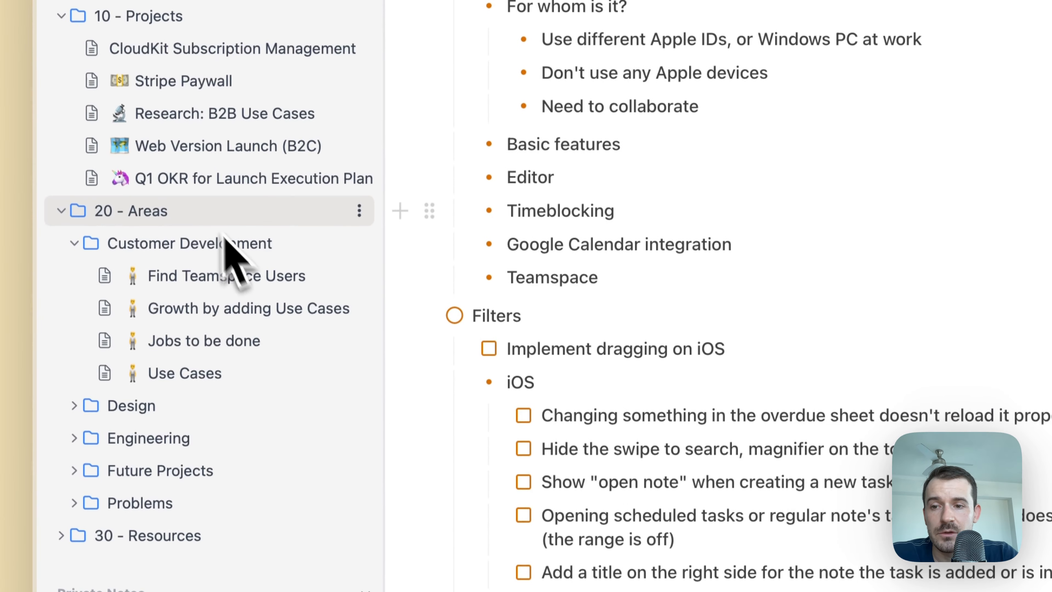
Collapse the Customer Development subfolder under Marketing's 20 - Areas and expand the 30 - Resources folder
{"action": "scroll", "coordinate": [182, 303], "scroll_direction": "down", "scroll_amount": 5}
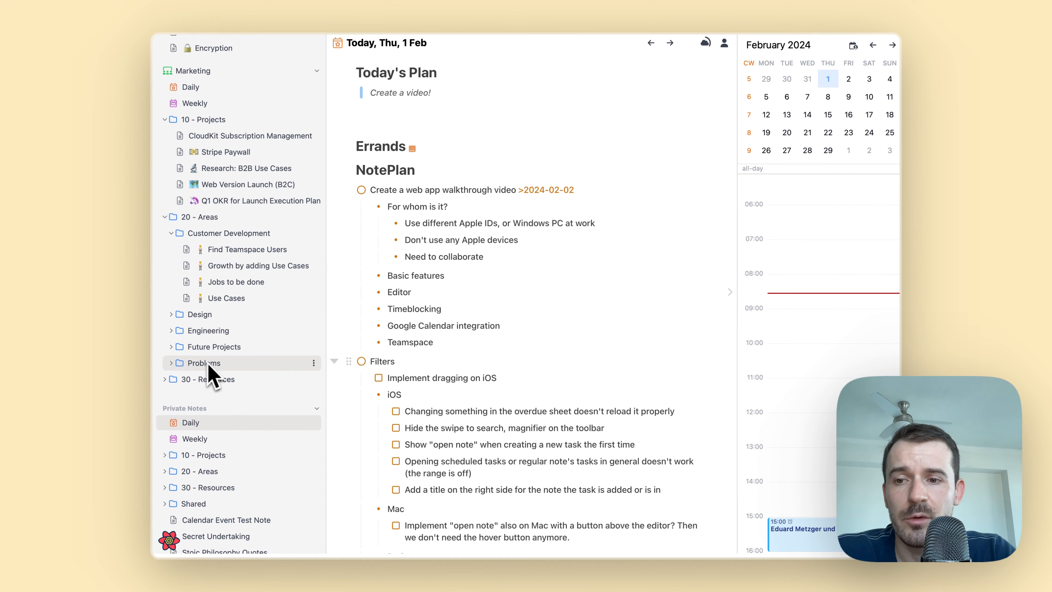
{"action": "left_click", "coordinate": [201, 234]}
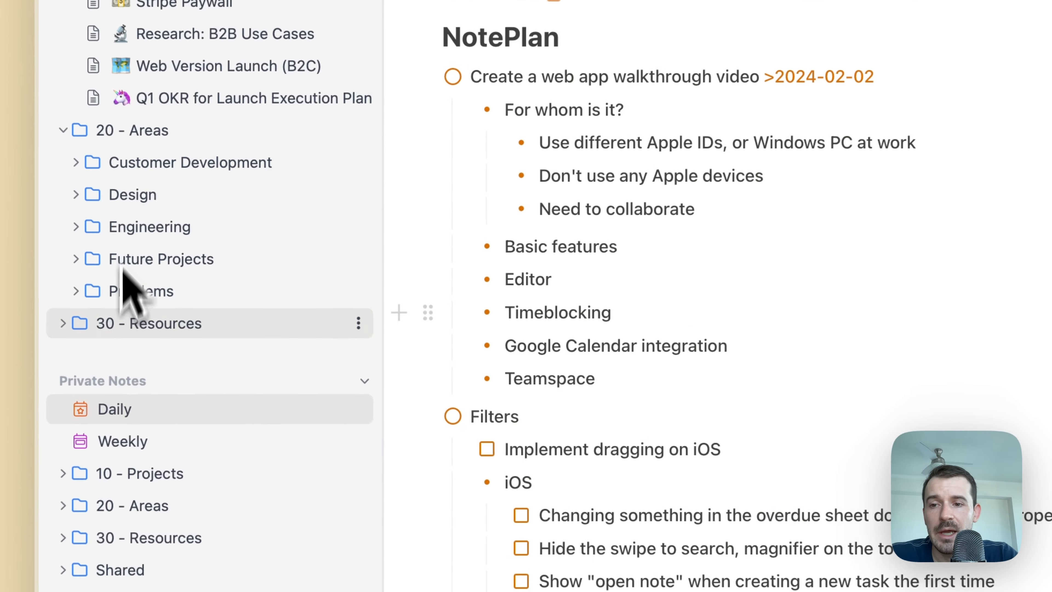
{"action": "left_click", "coordinate": [120, 324]}
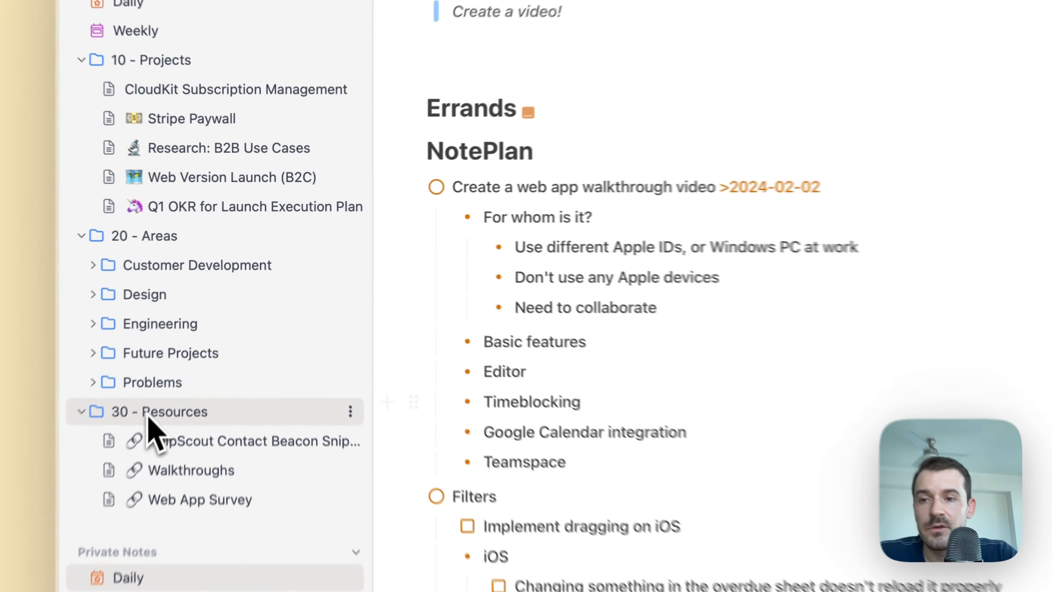
Collapse the 30 - Resources, 20 - Areas and 10 - Projects folders of the Marketing teamspace
{"action": "left_click", "coordinate": [203, 314]}
{"action": "left_click", "coordinate": [195, 241]}
{"action": "scroll", "coordinate": [195, 264], "scroll_direction": "up", "scroll_amount": 4}
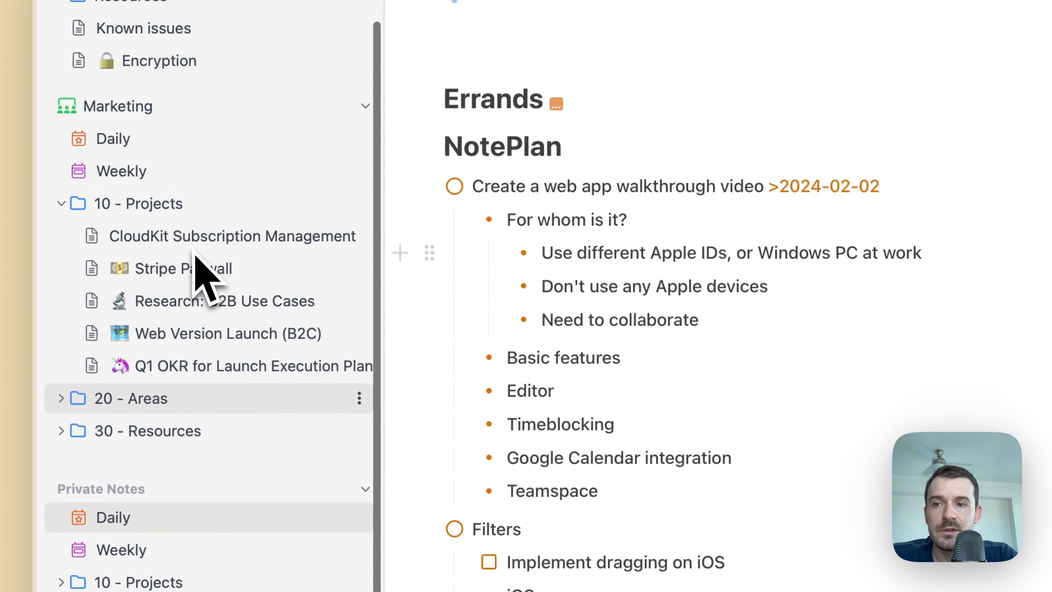
{"action": "left_click", "coordinate": [194, 207]}
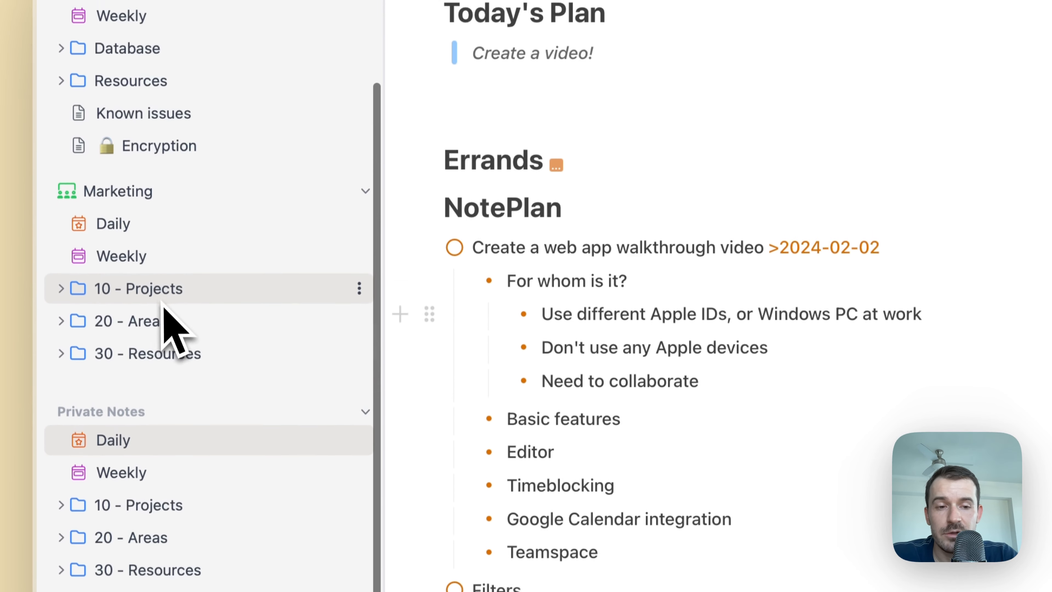